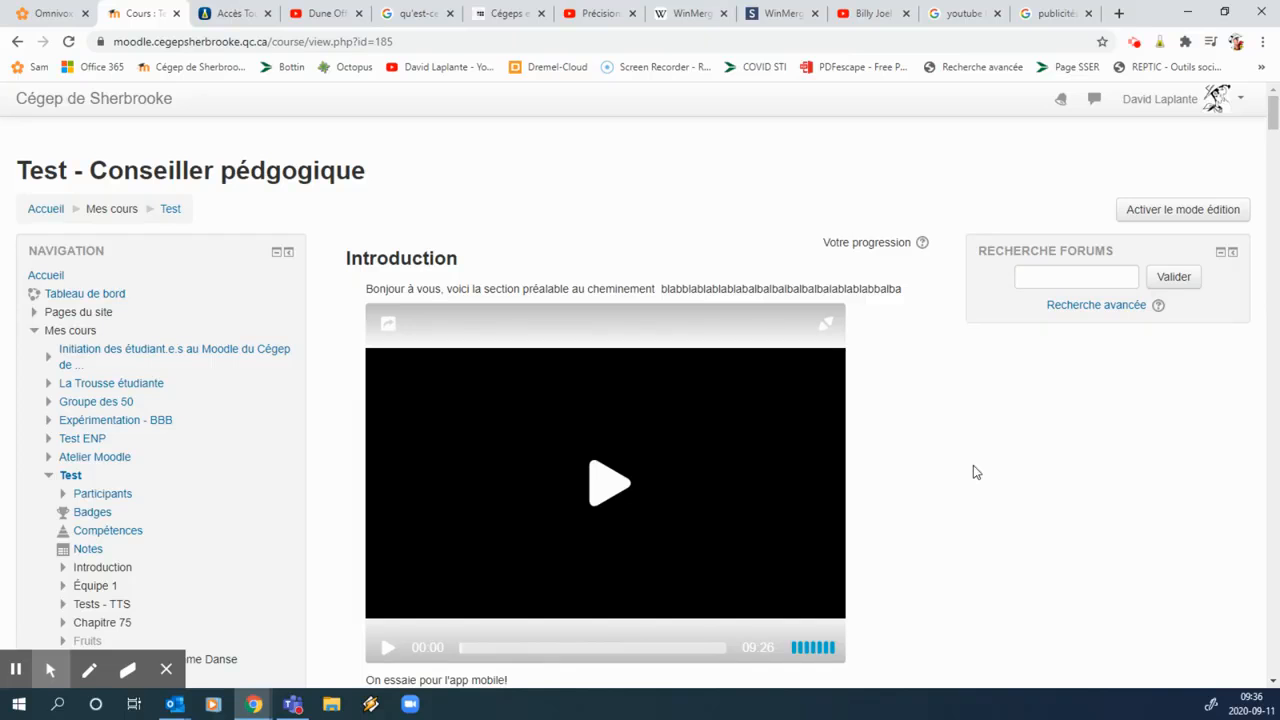
- Look through the introduction videos and the activity list on the Test course page
scroll(896, 435, down, 5)
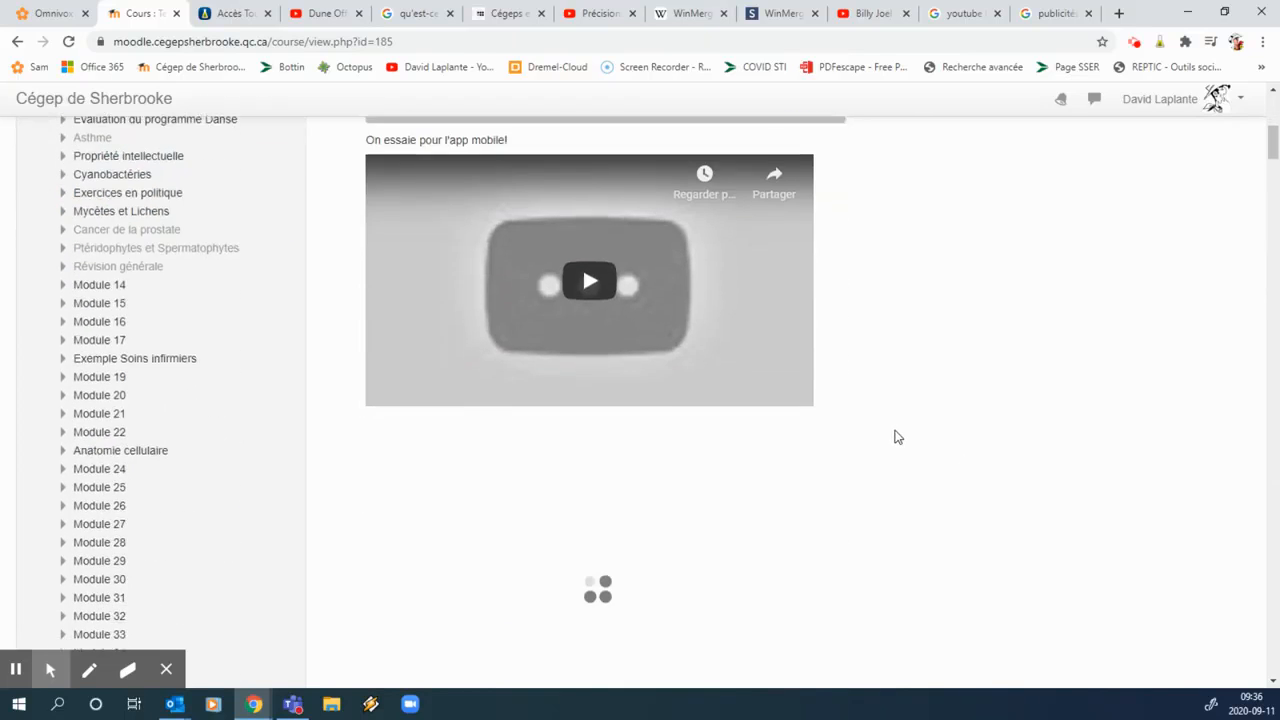
scroll(897, 437, down, 6)
scroll(897, 437, up, 6)
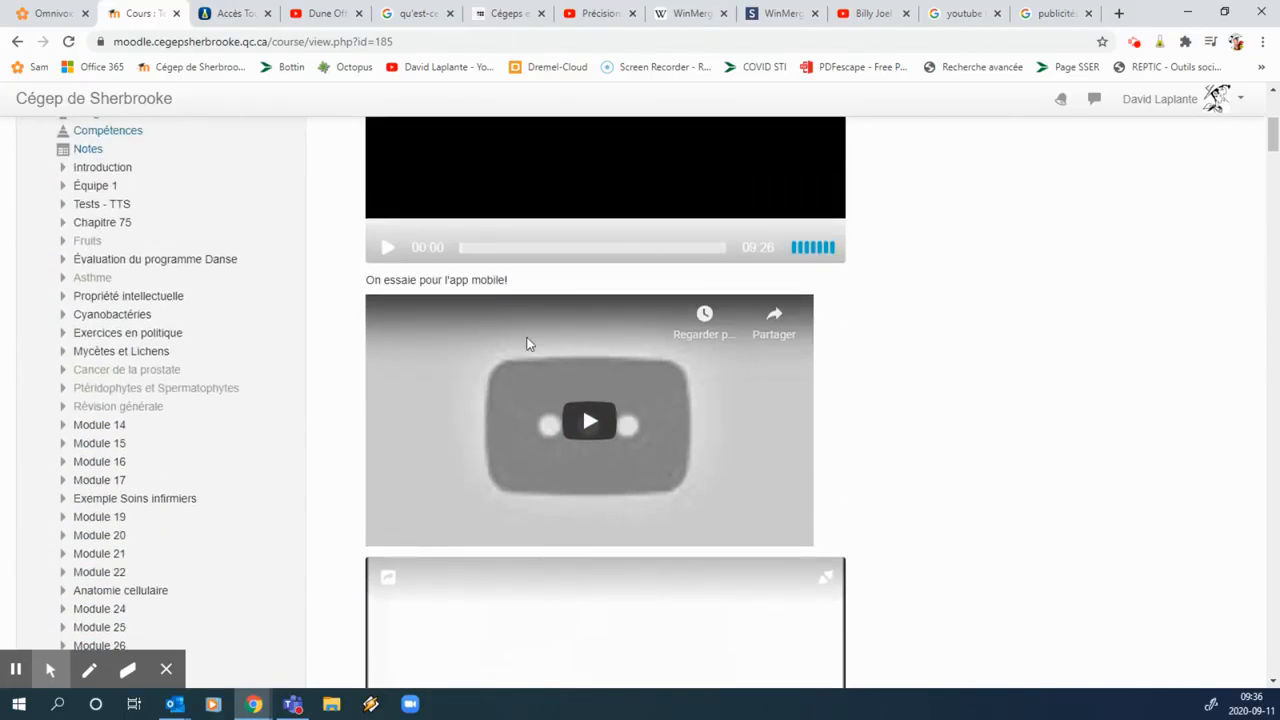
scroll(863, 451, down, 9)
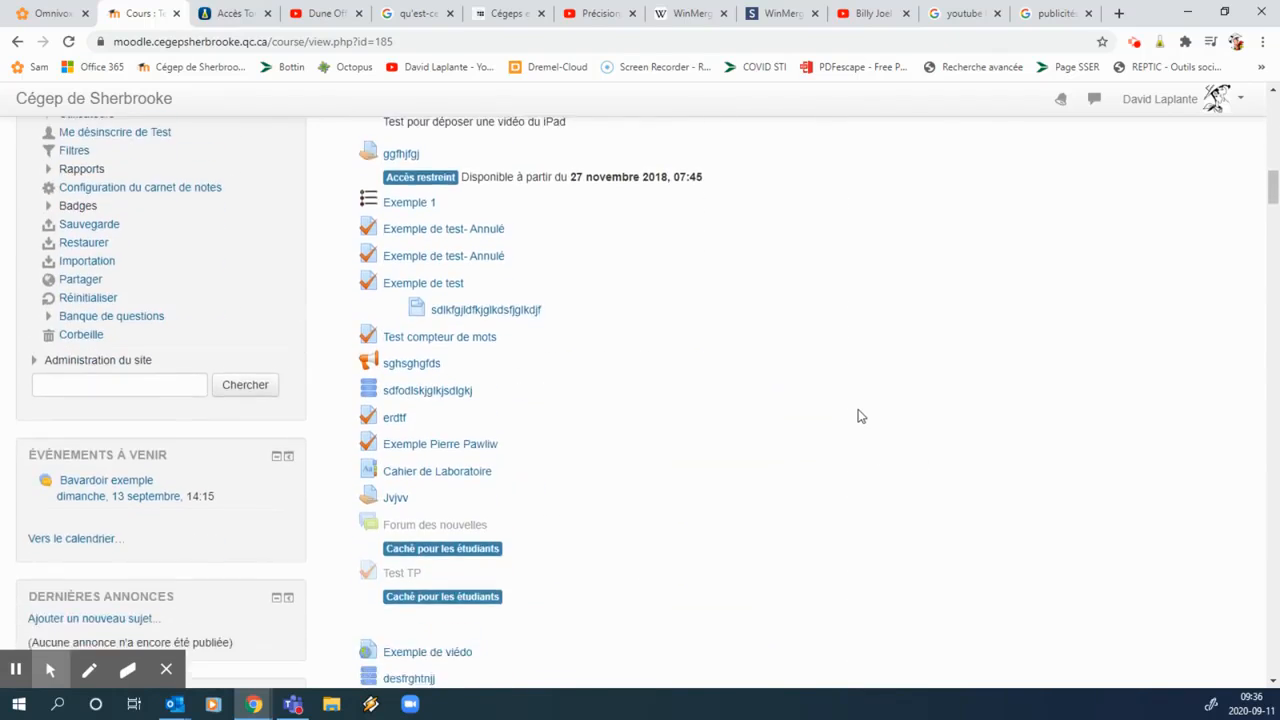
scroll(857, 414, down, 4)
scroll(857, 414, up, 14)
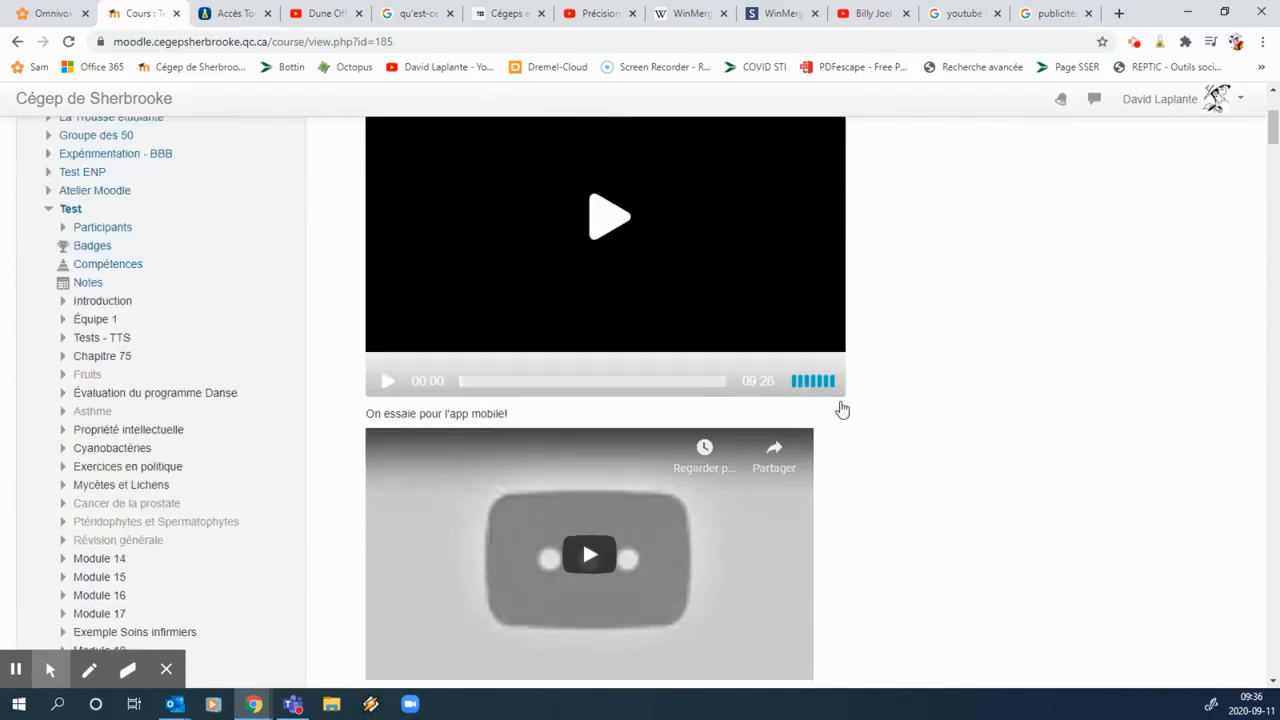
scroll(835, 400, up, 1)
scroll(815, 400, down, 3)
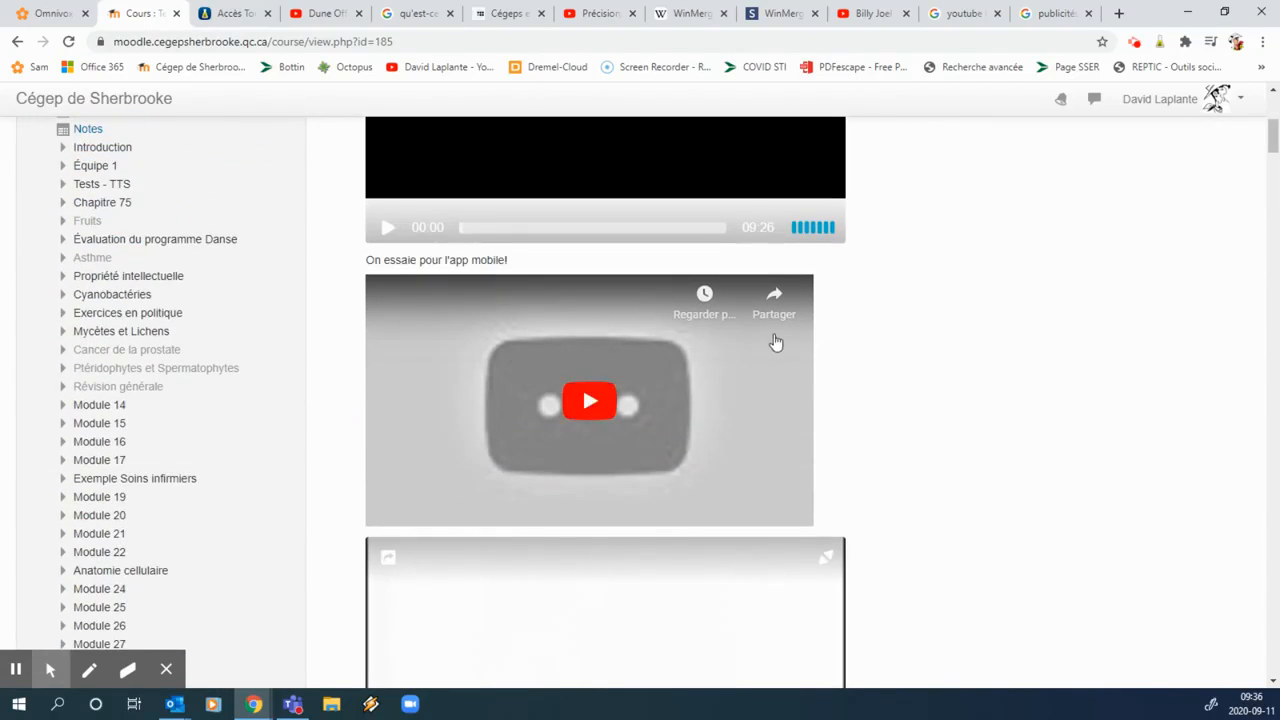
scroll(892, 335, up, 2)
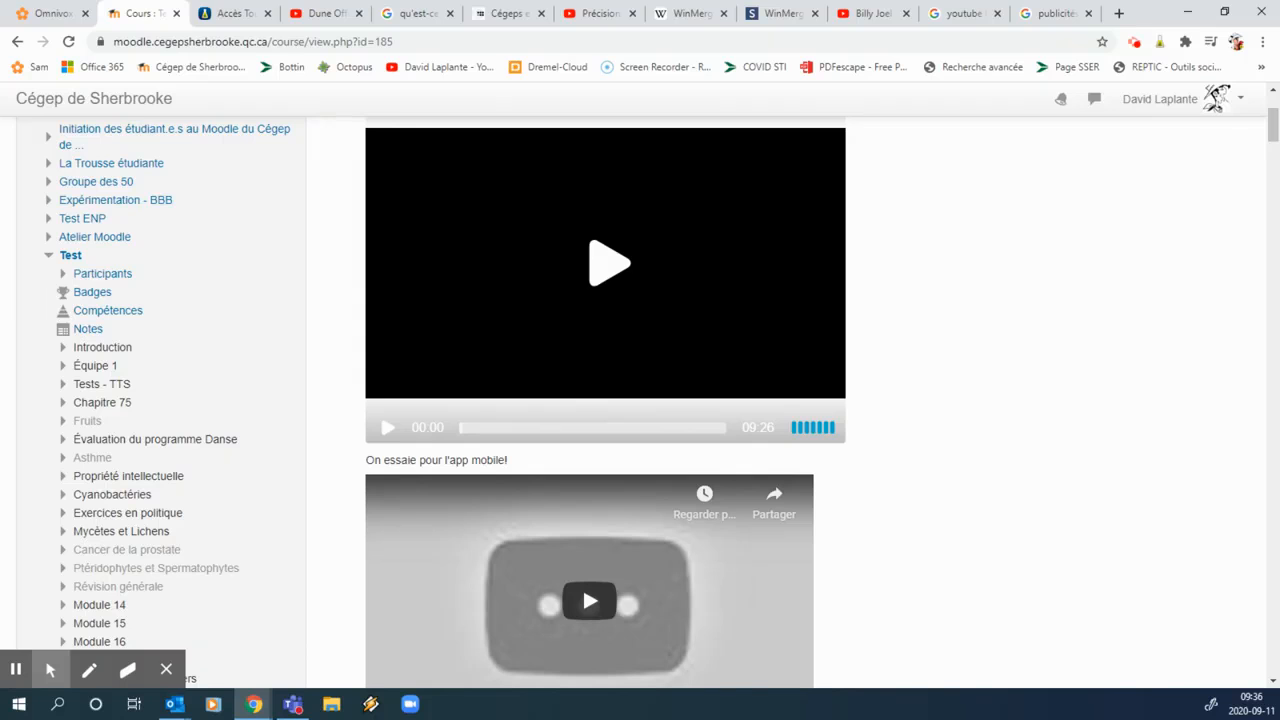
- Switch to Microsoft Teams, maximize its window, and open the page for joining or creating a team
drag(1279, 29, 331, 31)
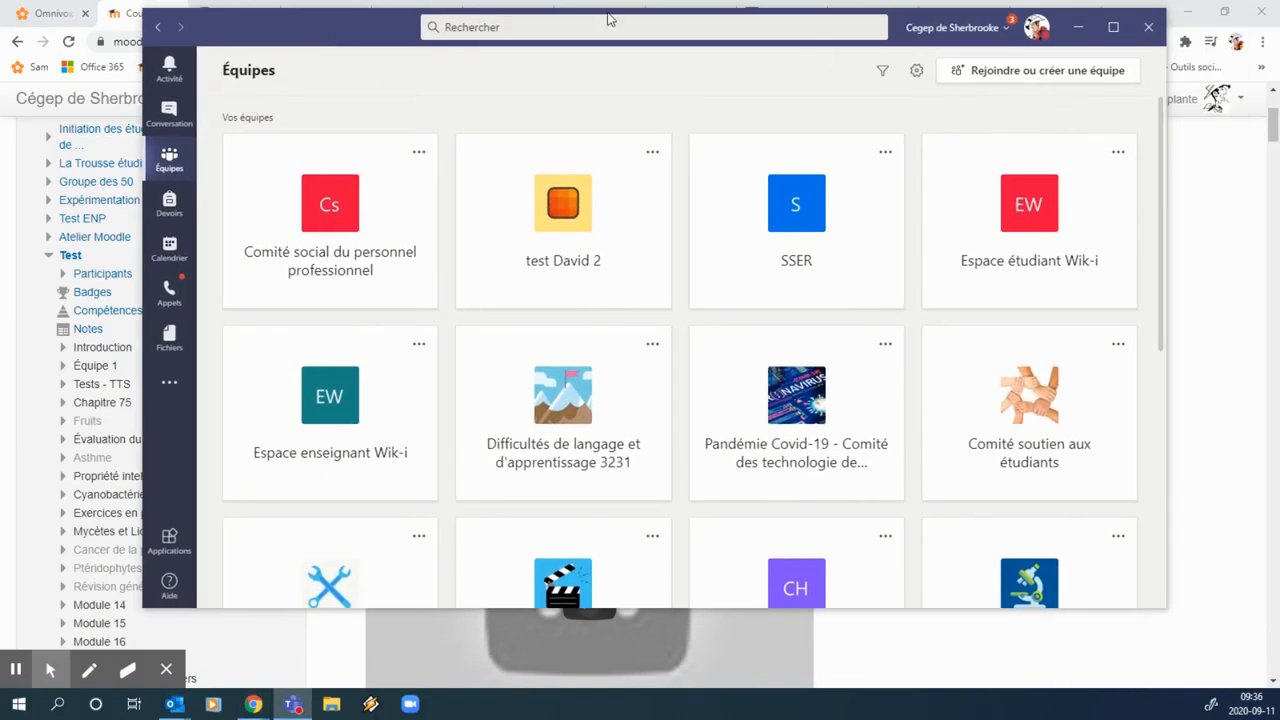
double_click(312, 38)
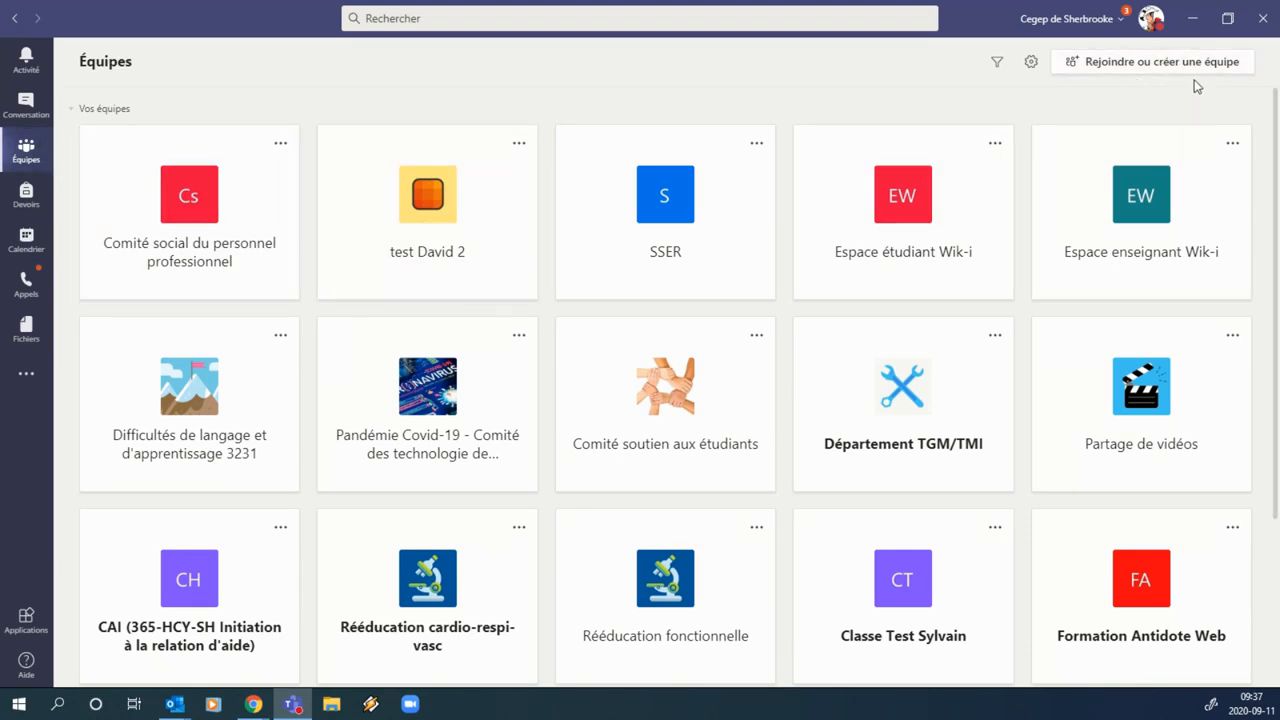
click(1142, 63)
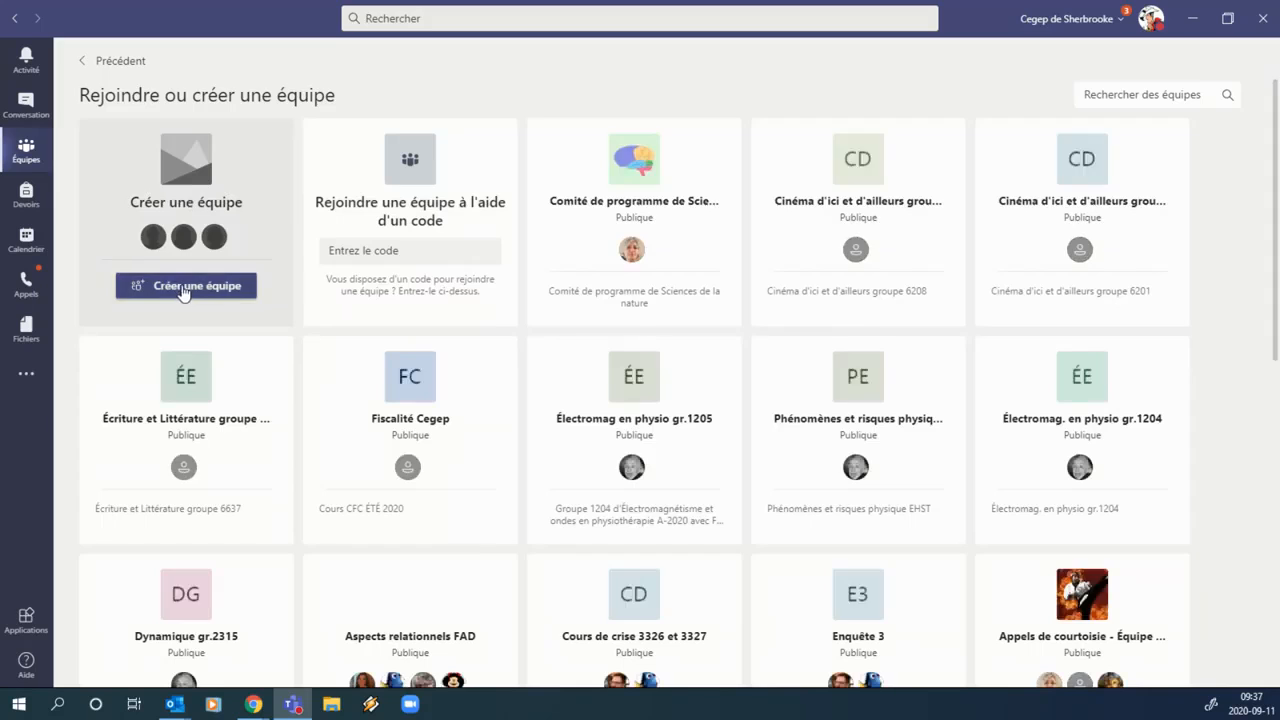
- Create a Classe team named "Exemple transfuge" with the description "kjhgftdrserftg"
click(184, 289)
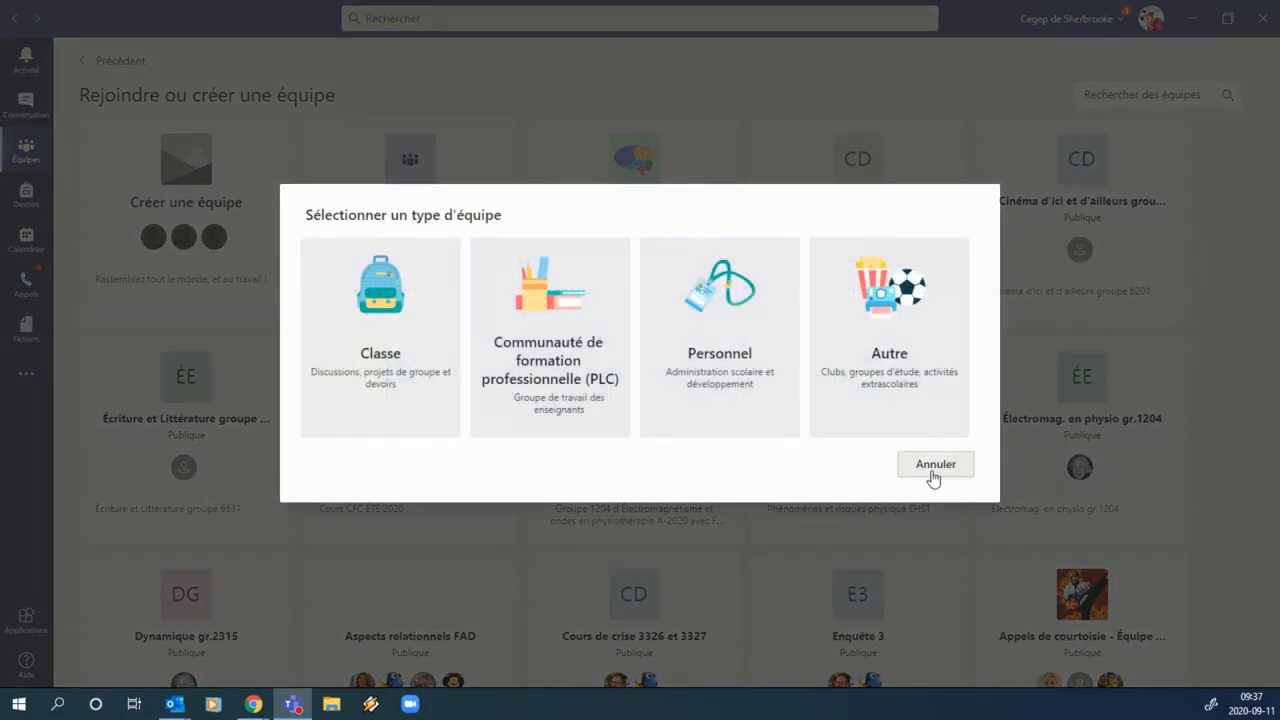
click(934, 472)
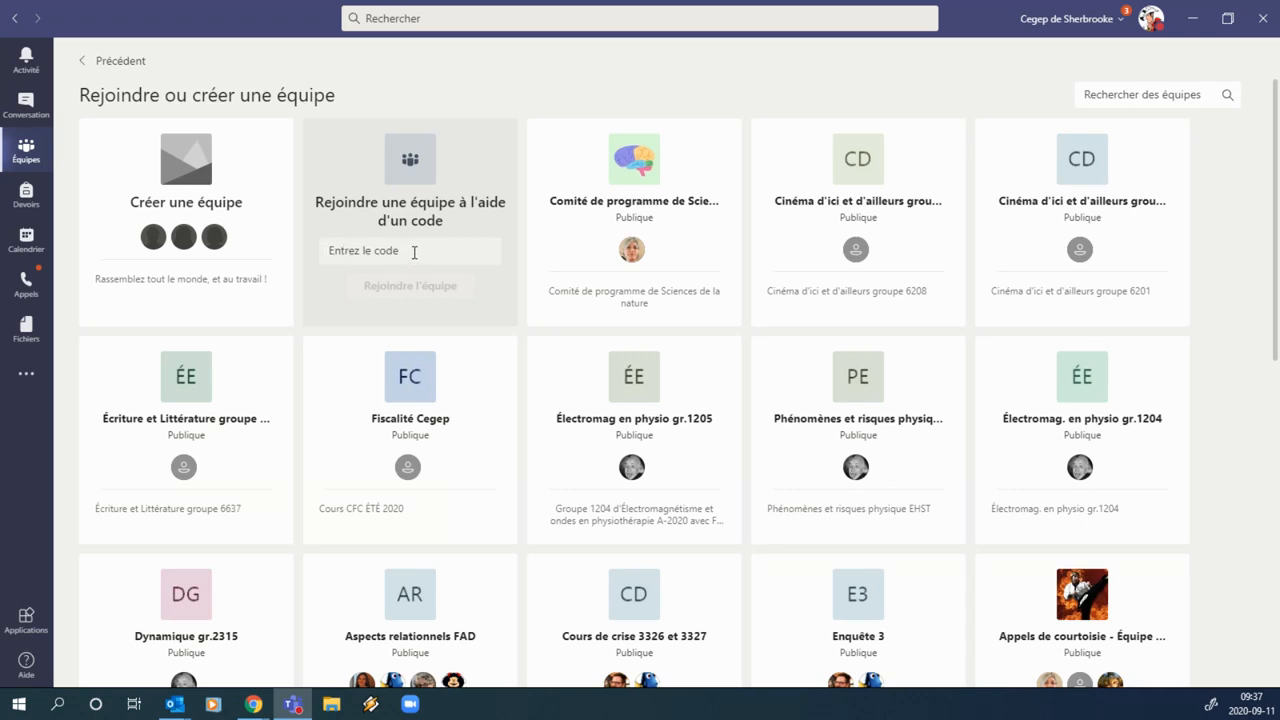
mouse_move(228, 192)
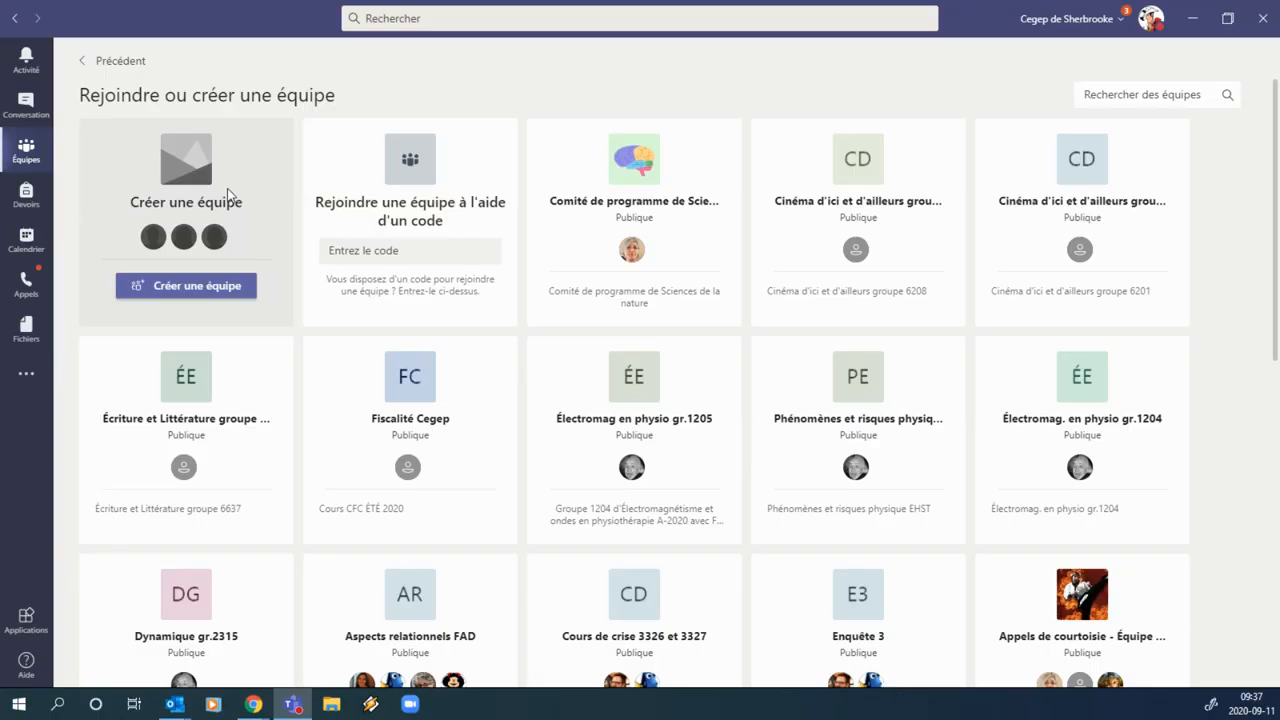
click(226, 290)
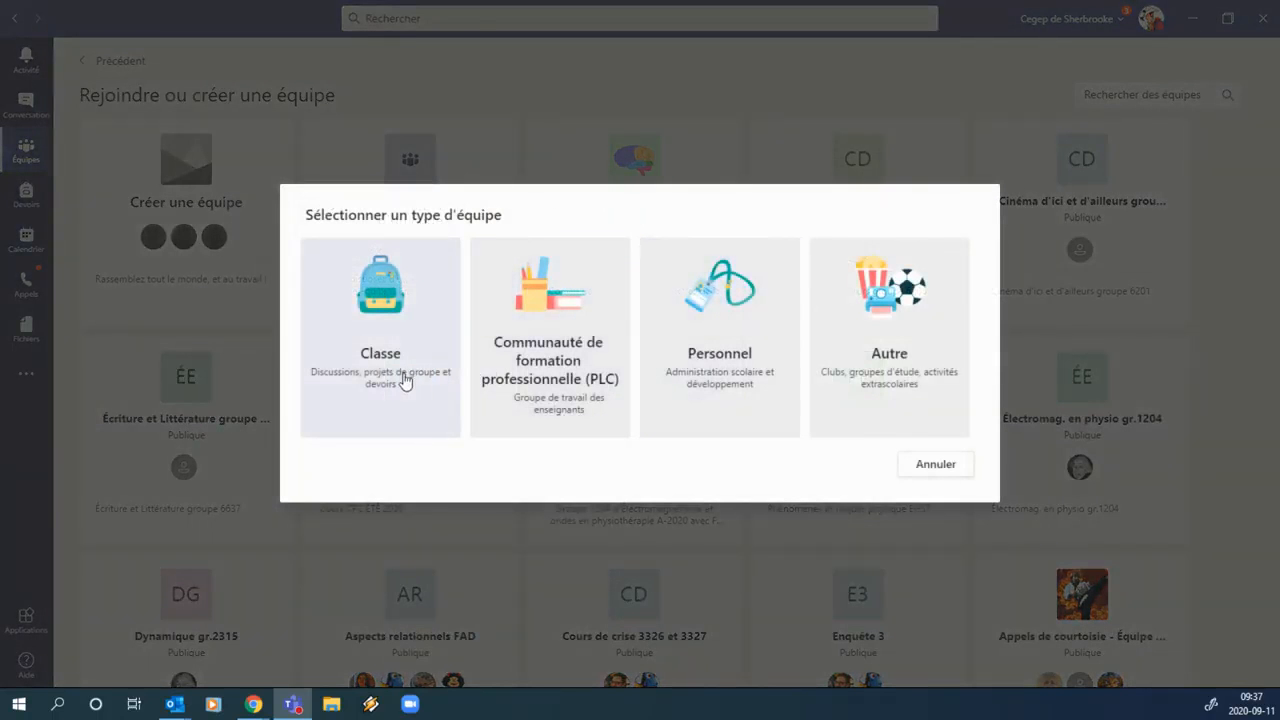
click(374, 320)
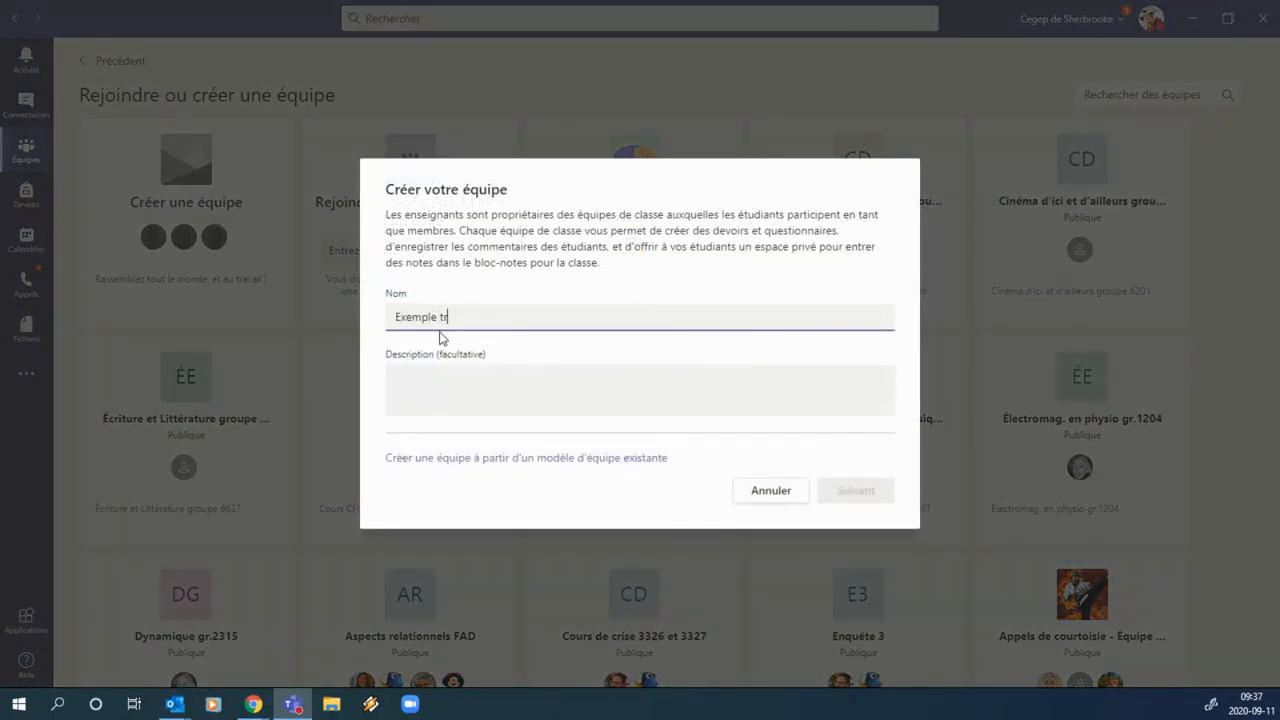
click(502, 386)
text(kjhgftdrserftg)
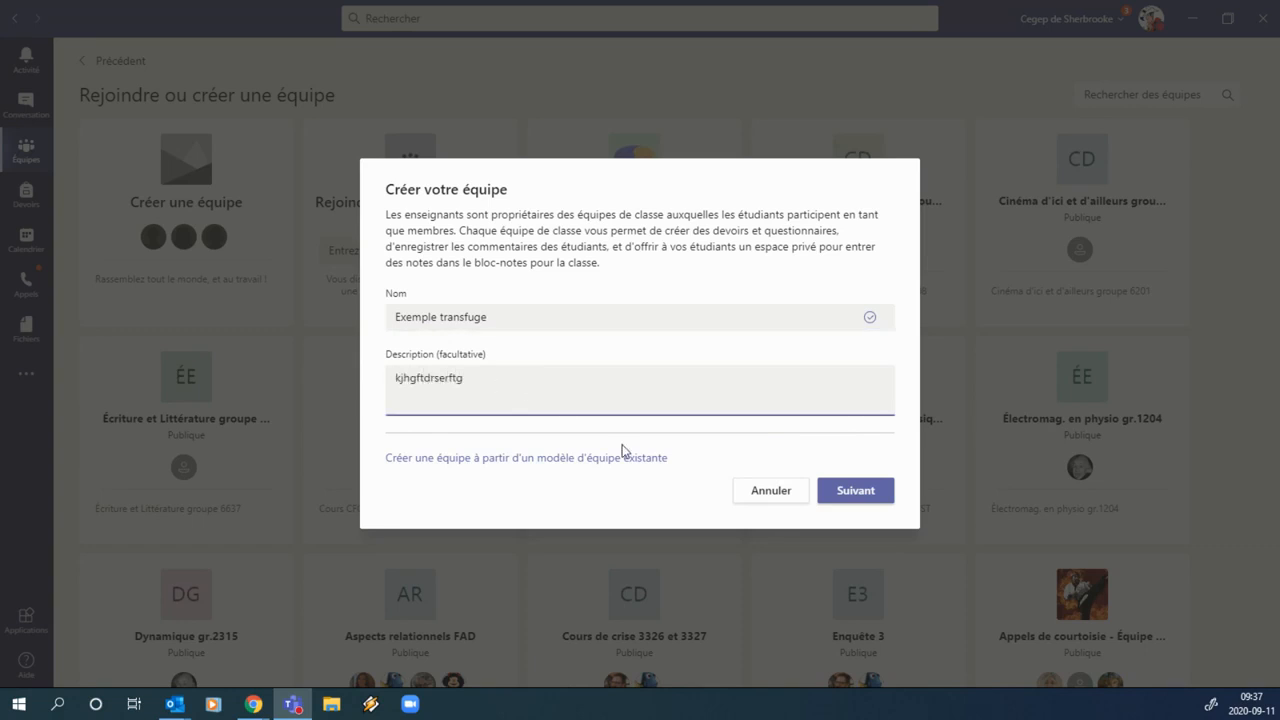
click(856, 491)
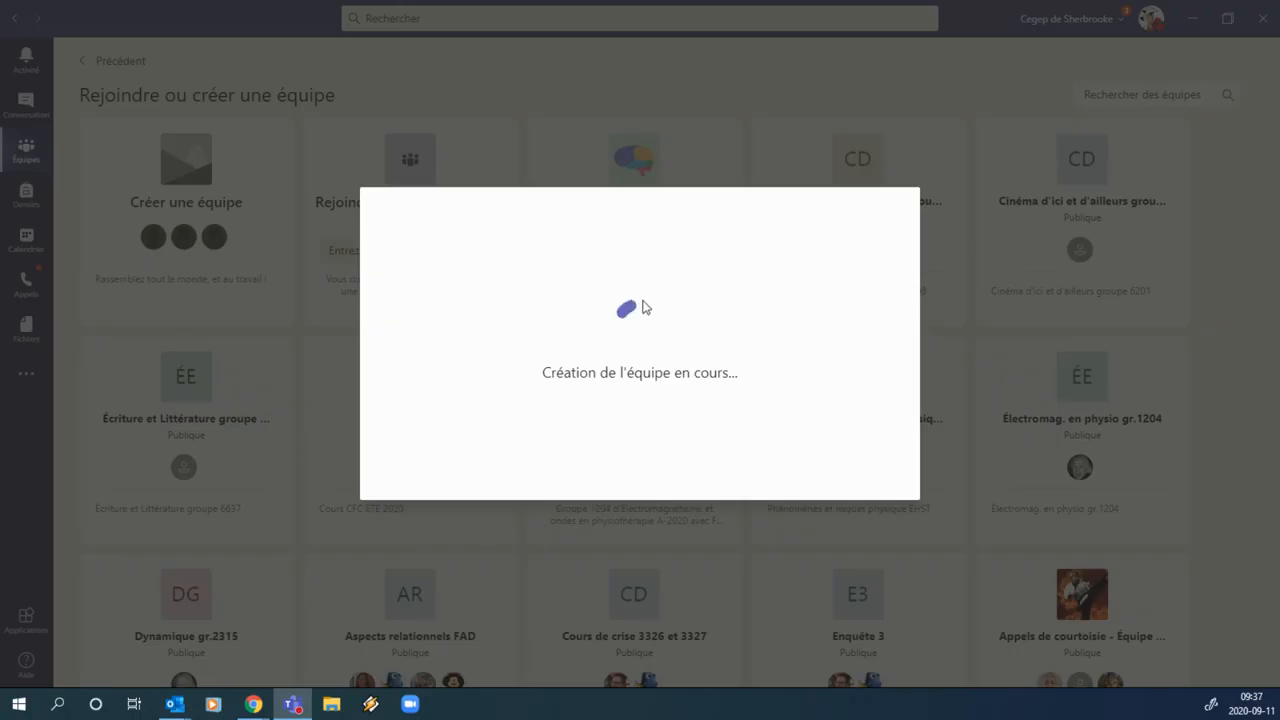
- View the teacher and student options for adding contacts to Exemple transfuge, and skip adding anyone
click(472, 232)
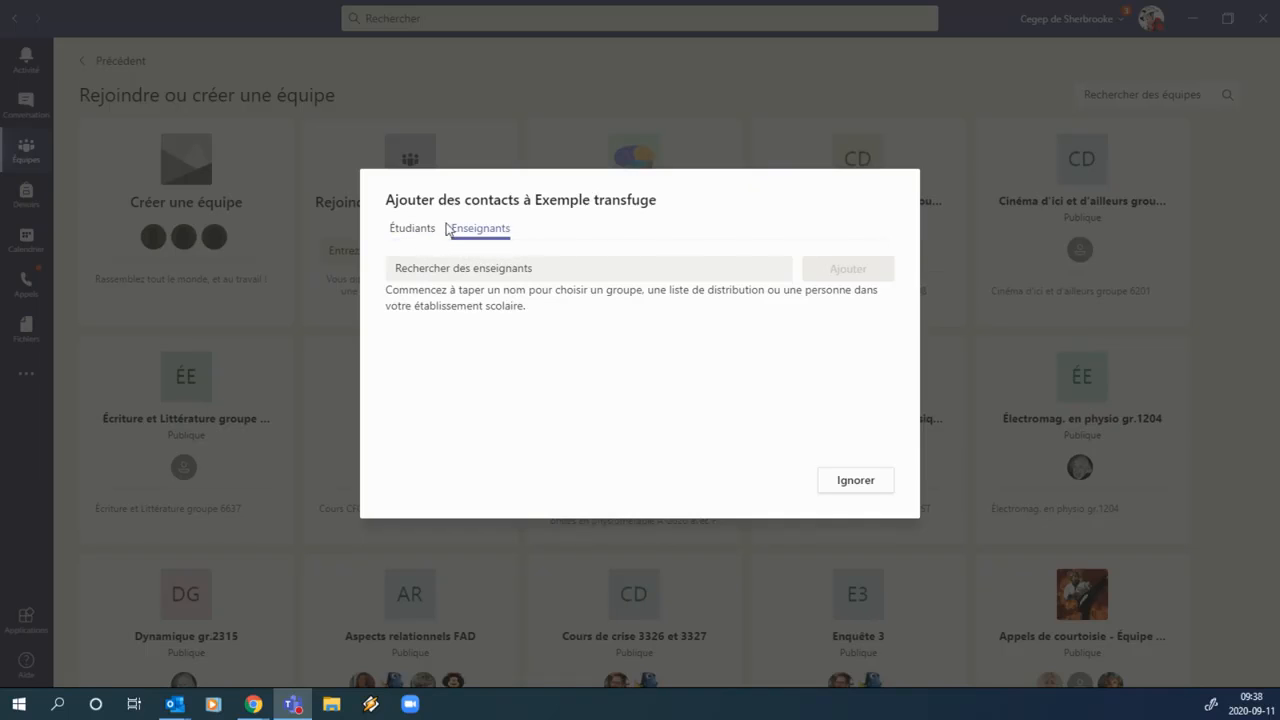
click(413, 230)
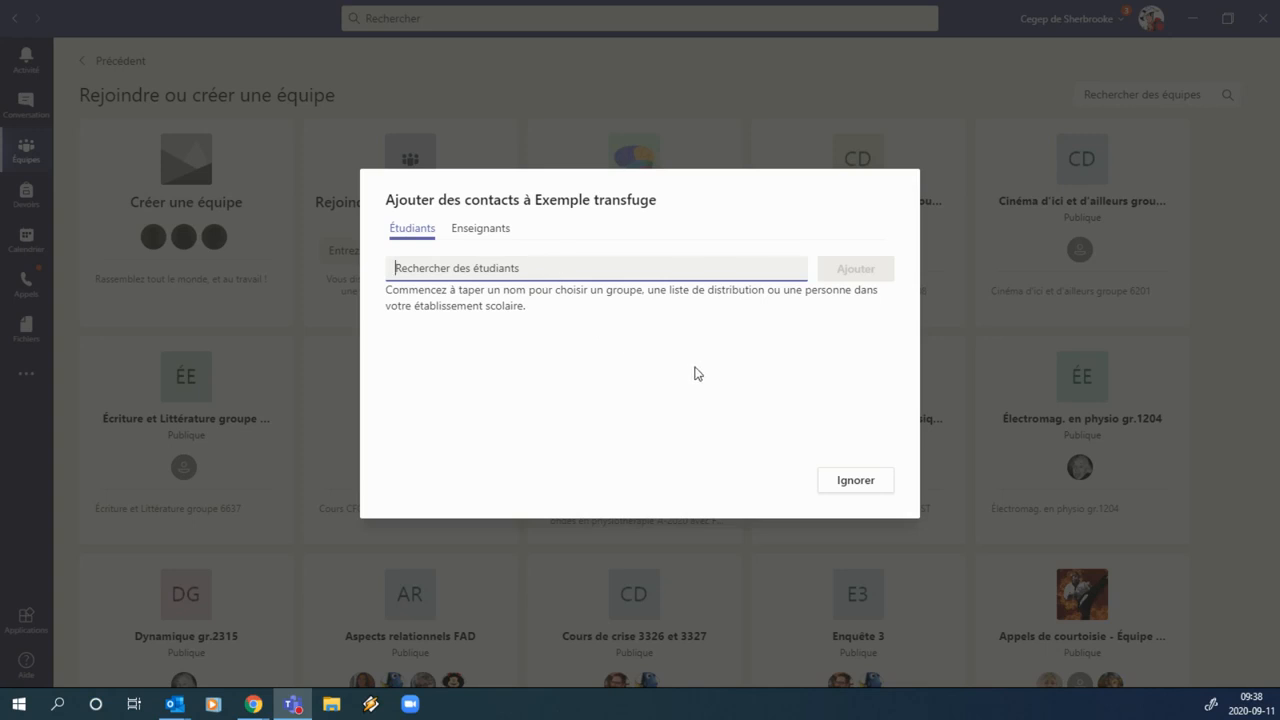
click(856, 481)
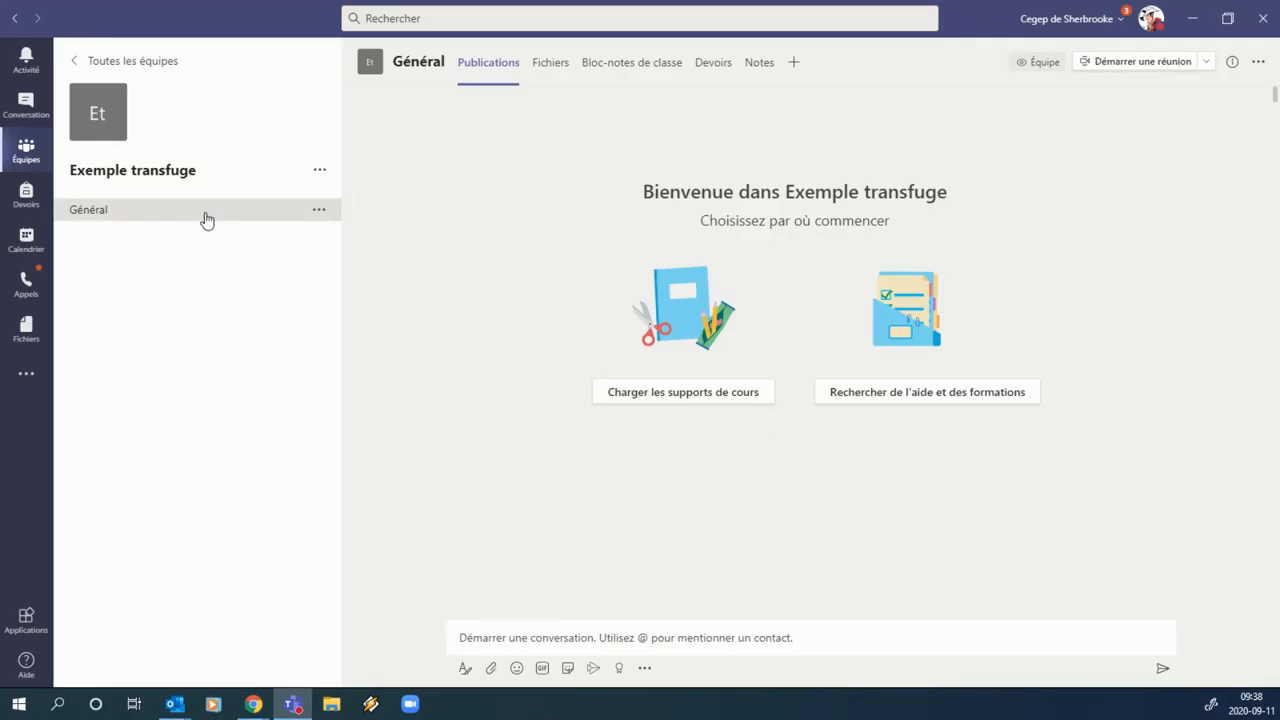
- Add a standard channel named "Chapitre 1" with the description "jhgftdrtgyft" to the Exemple transfuge team
click(320, 176)
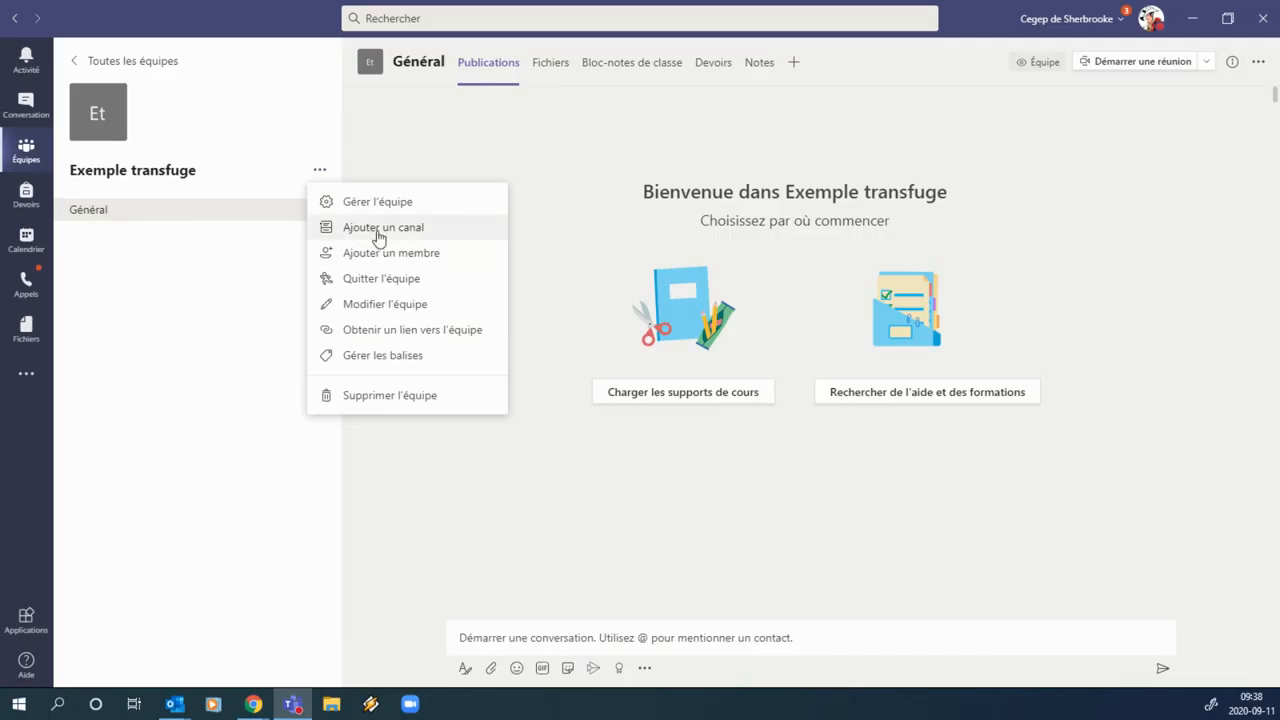
click(390, 232)
text(Cahpitre 1)
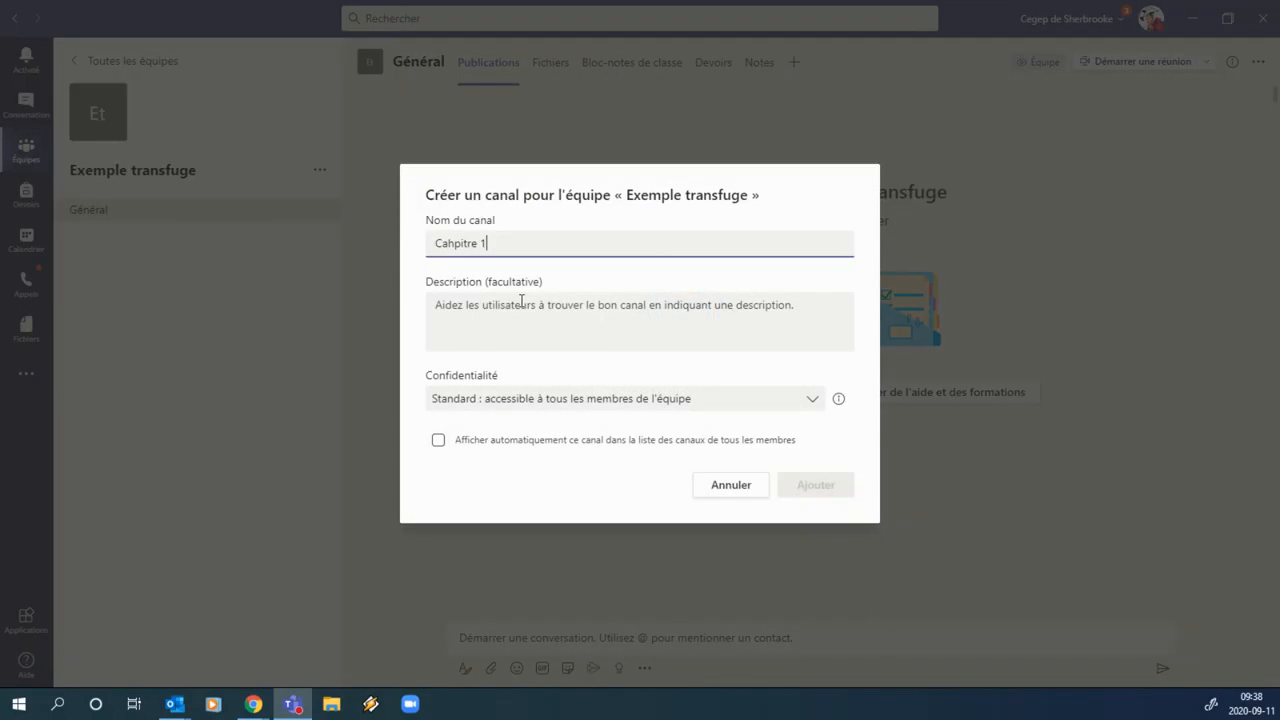
key(BackSpace)
key(BackSpace)
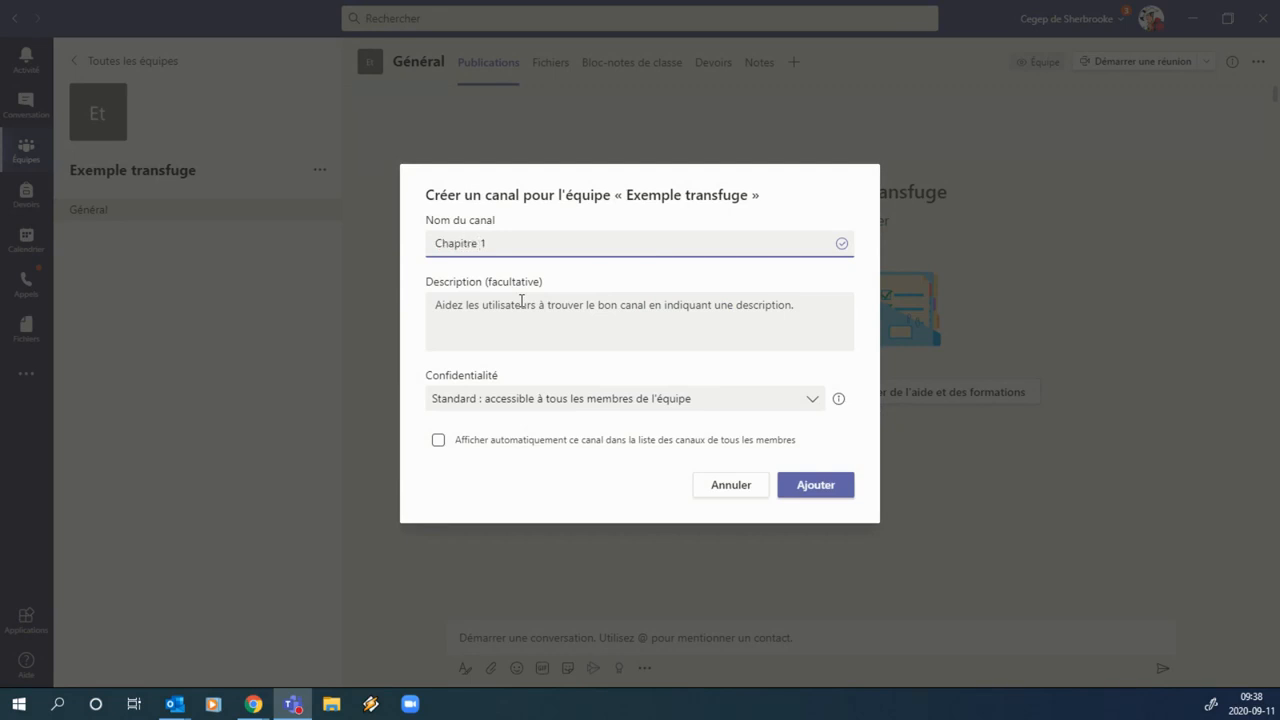
text(jhgftdrtgyft)
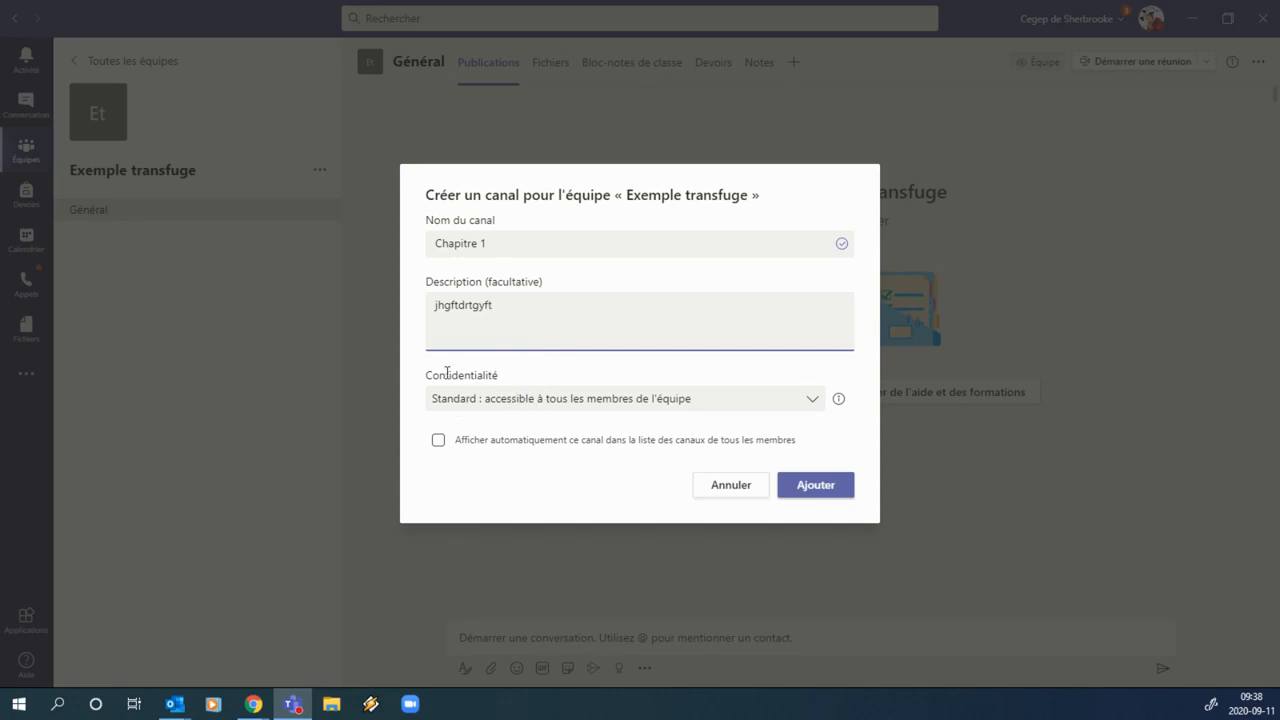
click(818, 485)
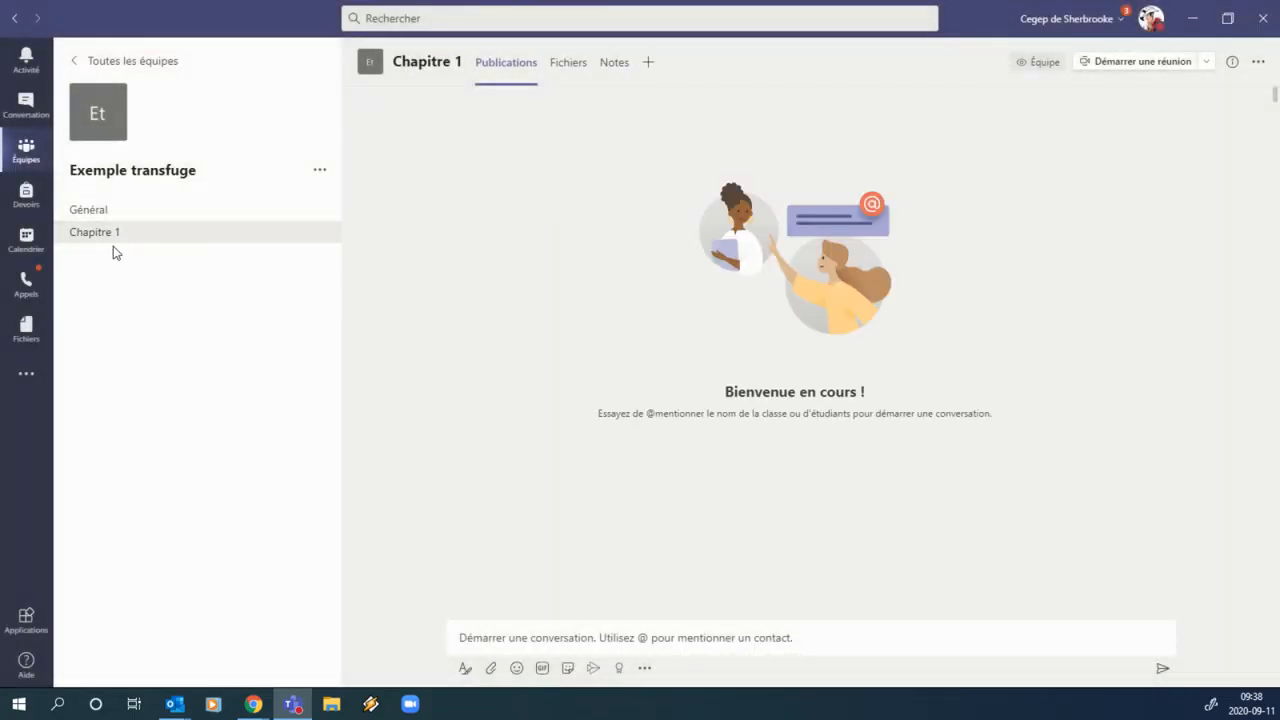
- Add a private channel named "Équipe 1" to the Exemple transfuge team without adding members
click(320, 172)
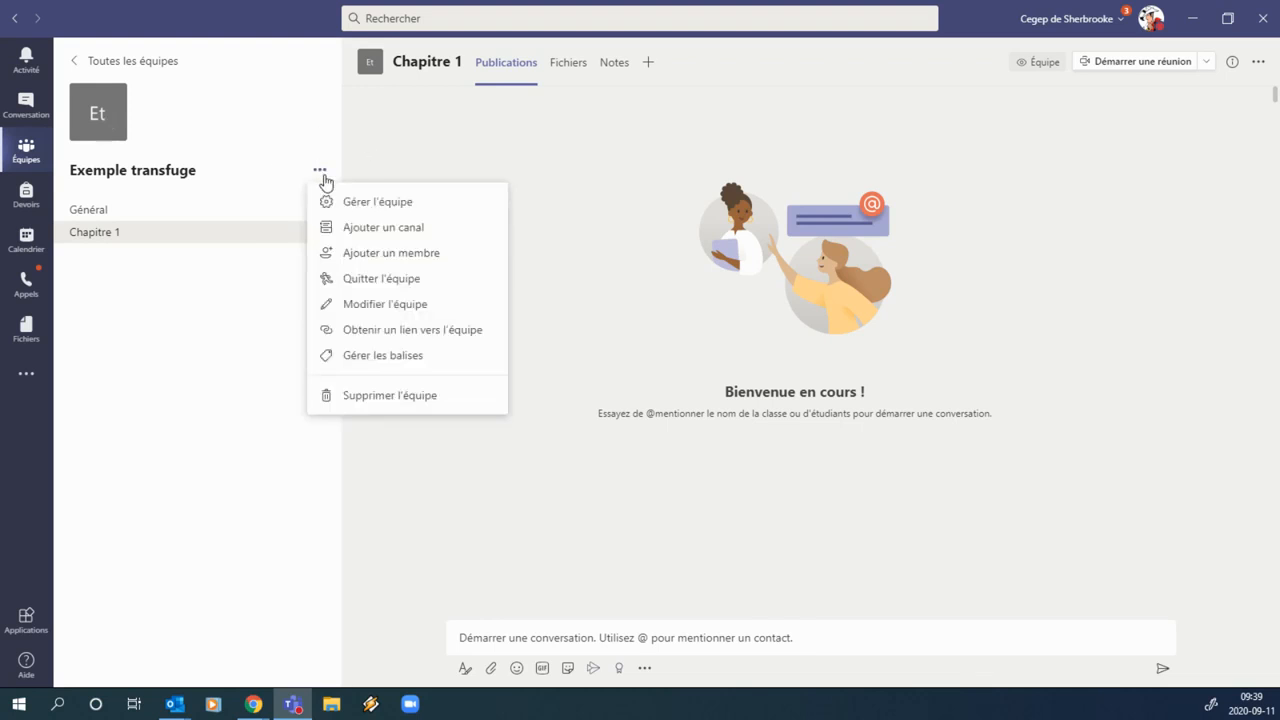
click(348, 234)
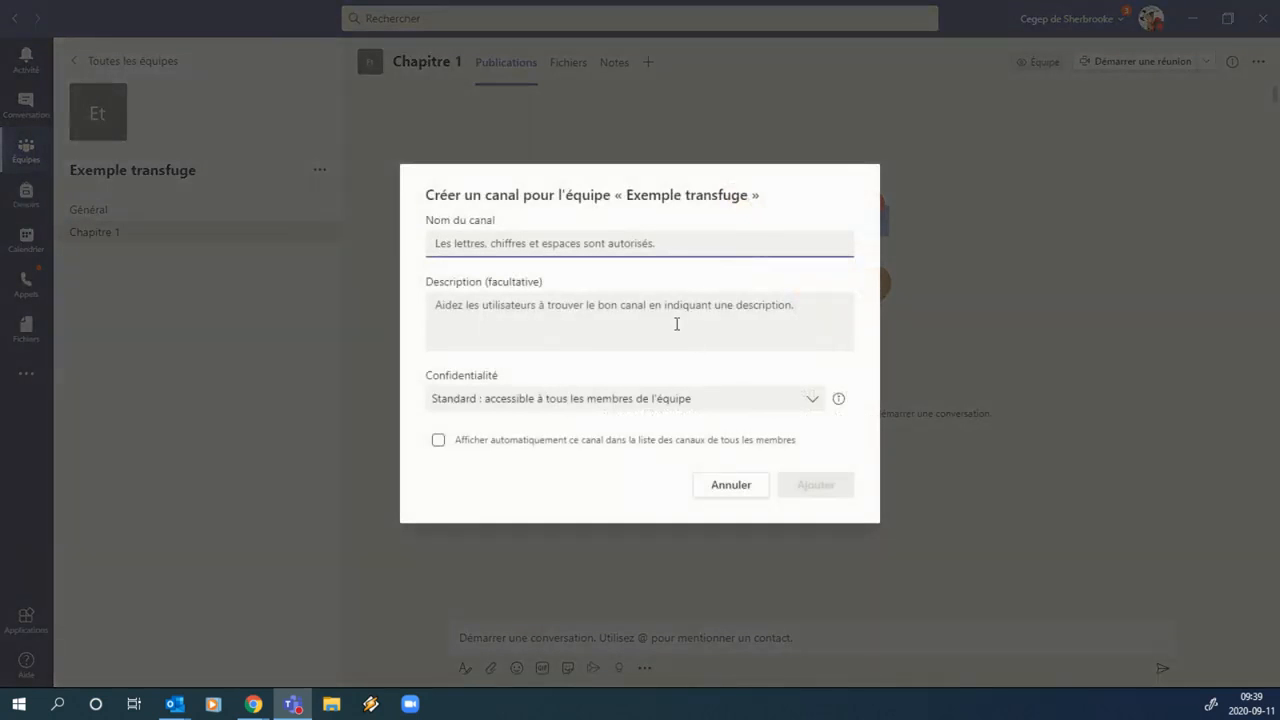
text(É)
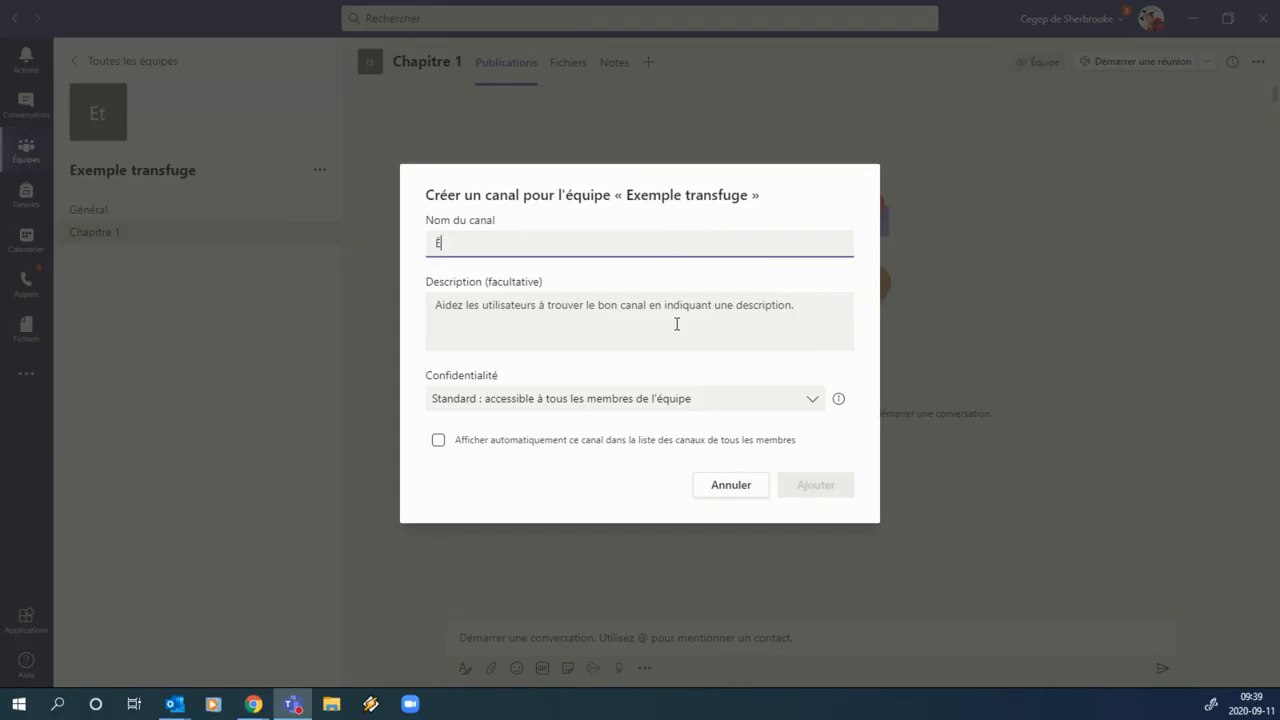
text(quipe 1)
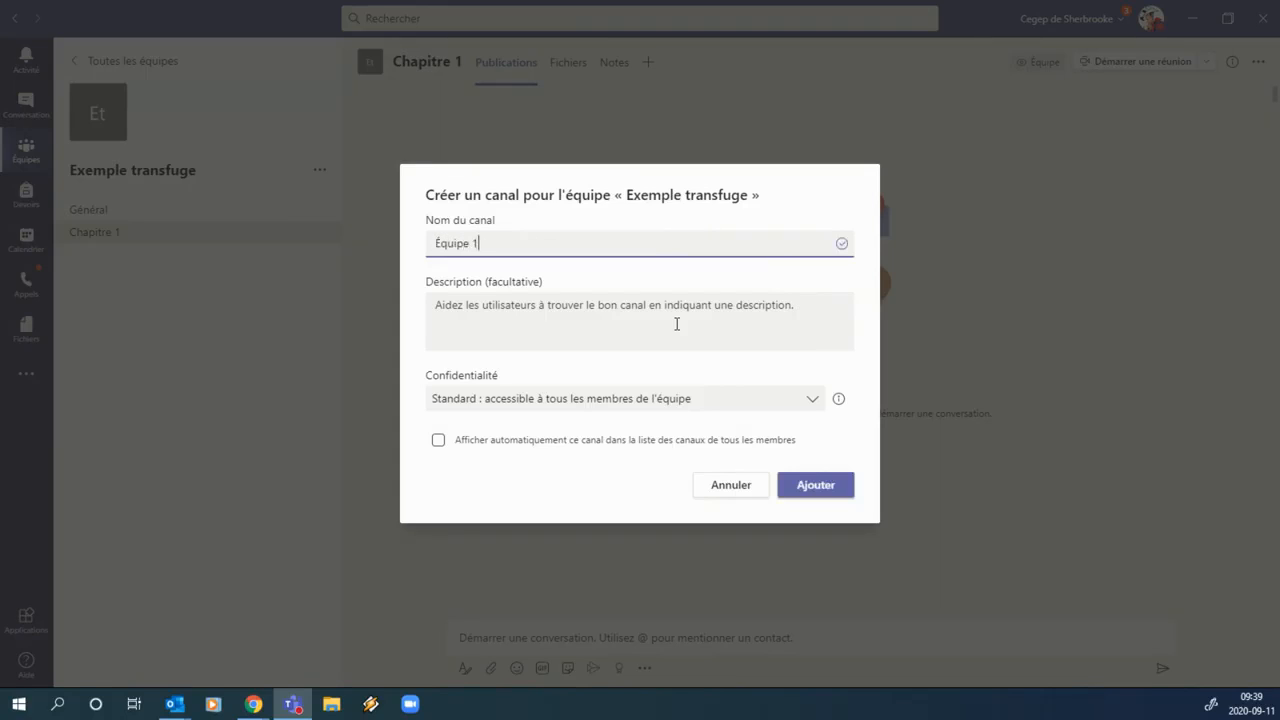
click(683, 400)
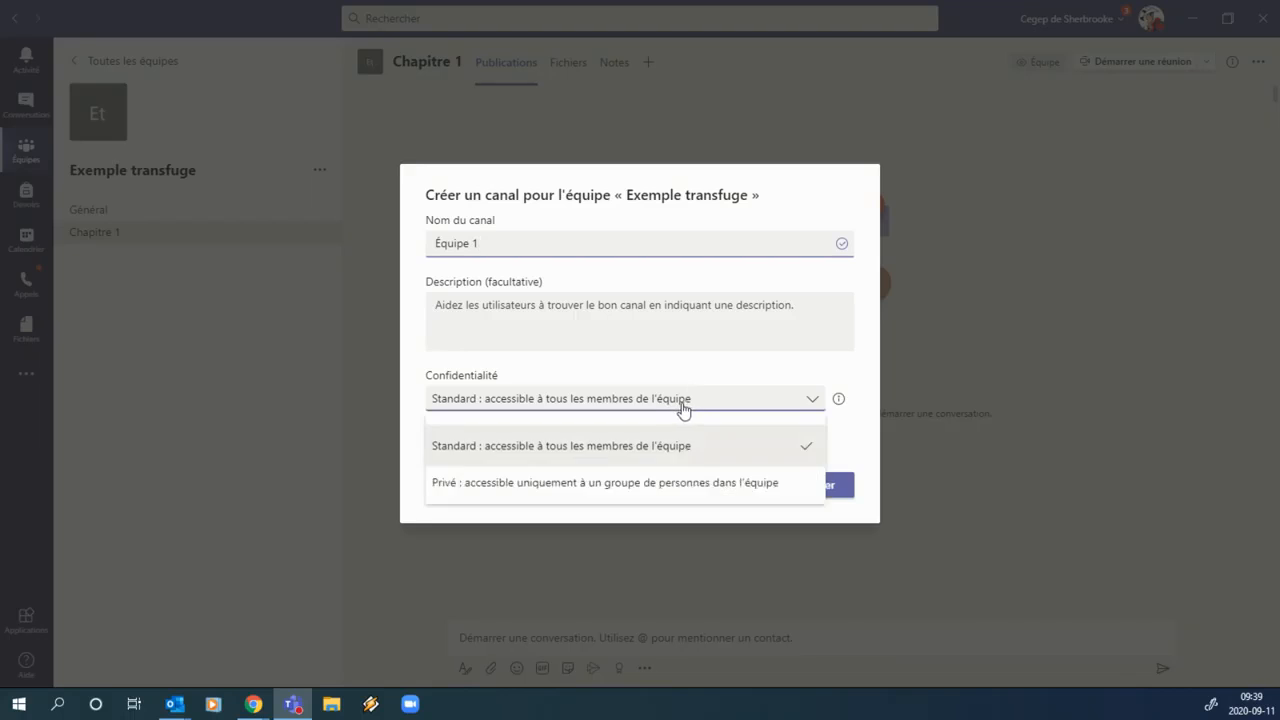
click(706, 476)
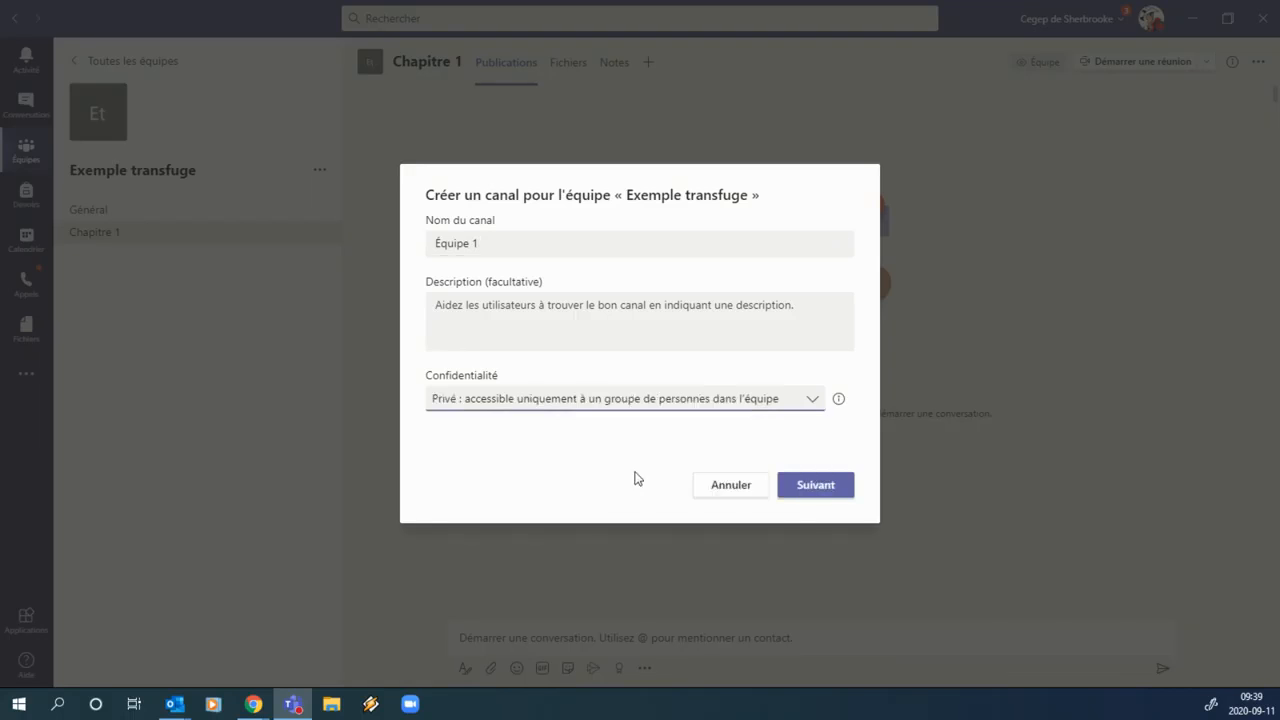
click(809, 494)
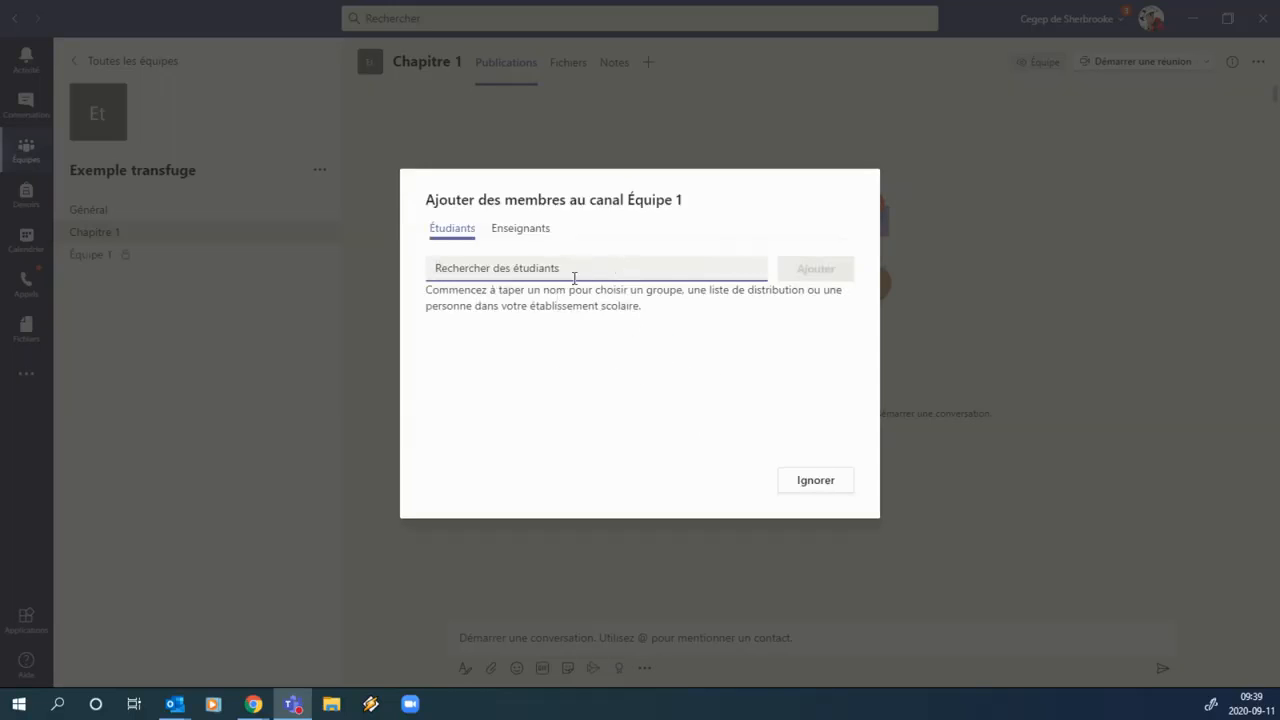
click(816, 481)
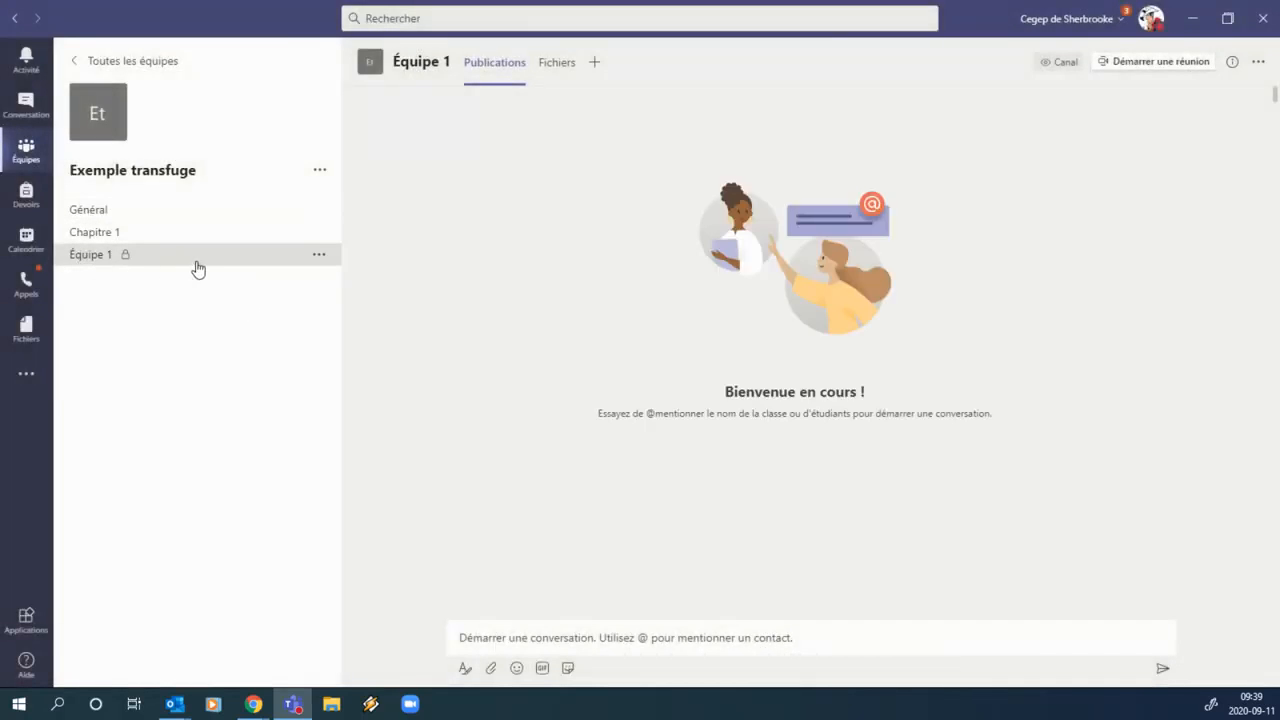
- Delete the private channel "Équipe 1" from the Exemple transfuge team
click(319, 256)
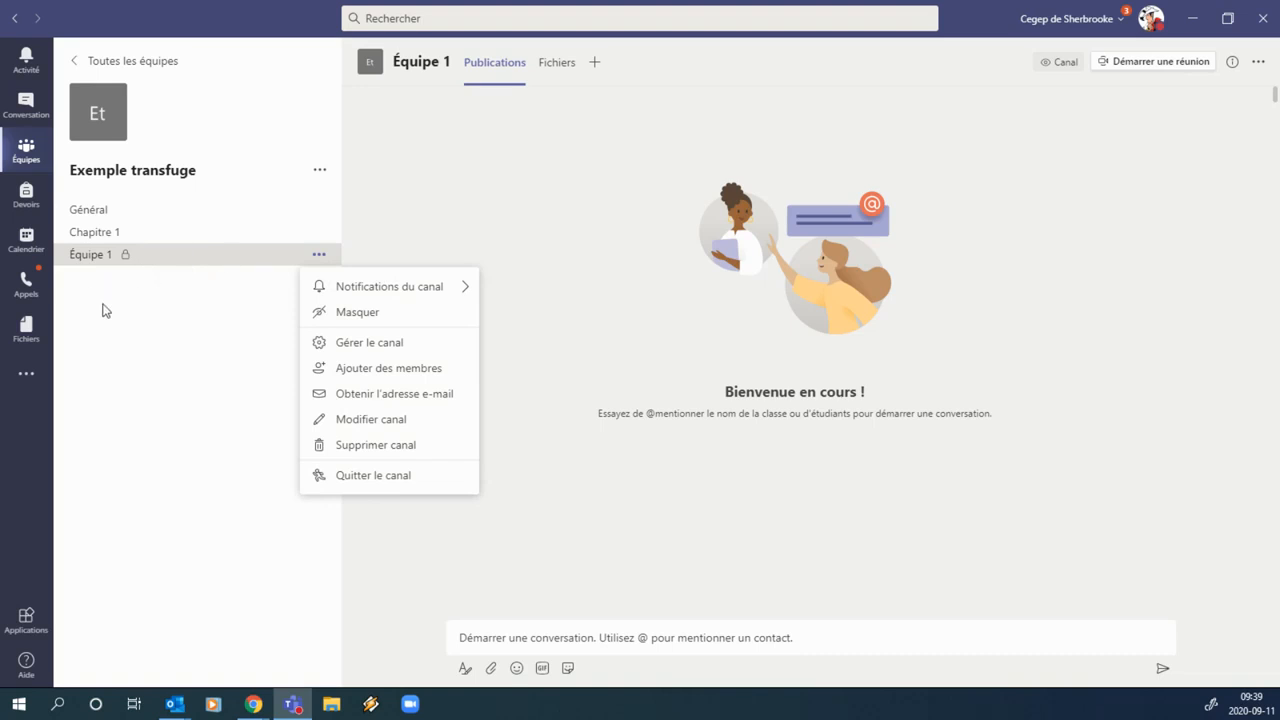
click(168, 285)
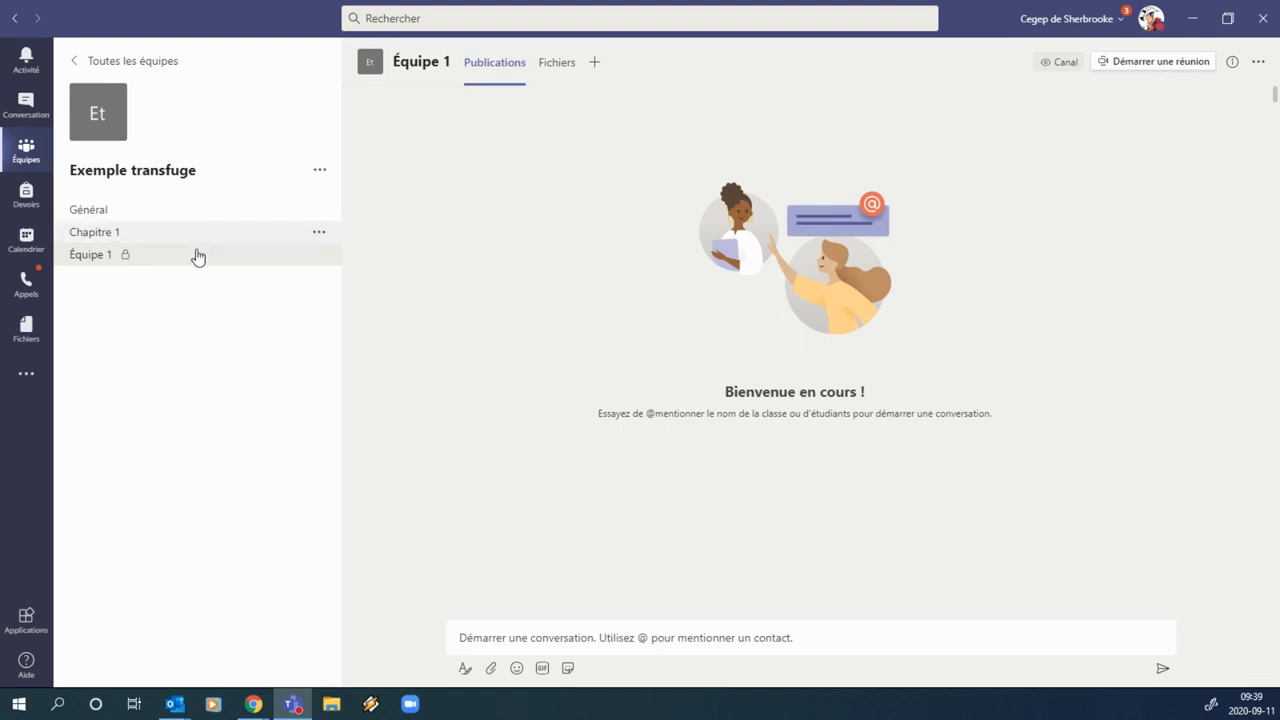
click(317, 257)
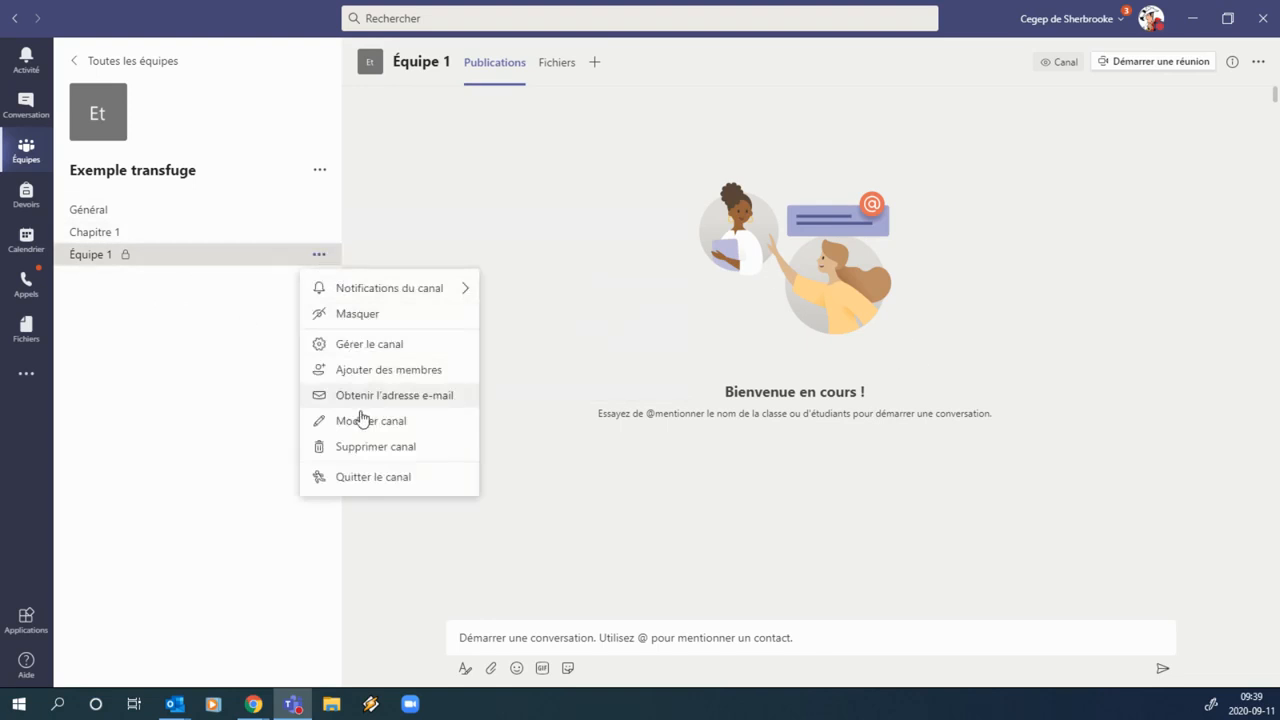
click(369, 447)
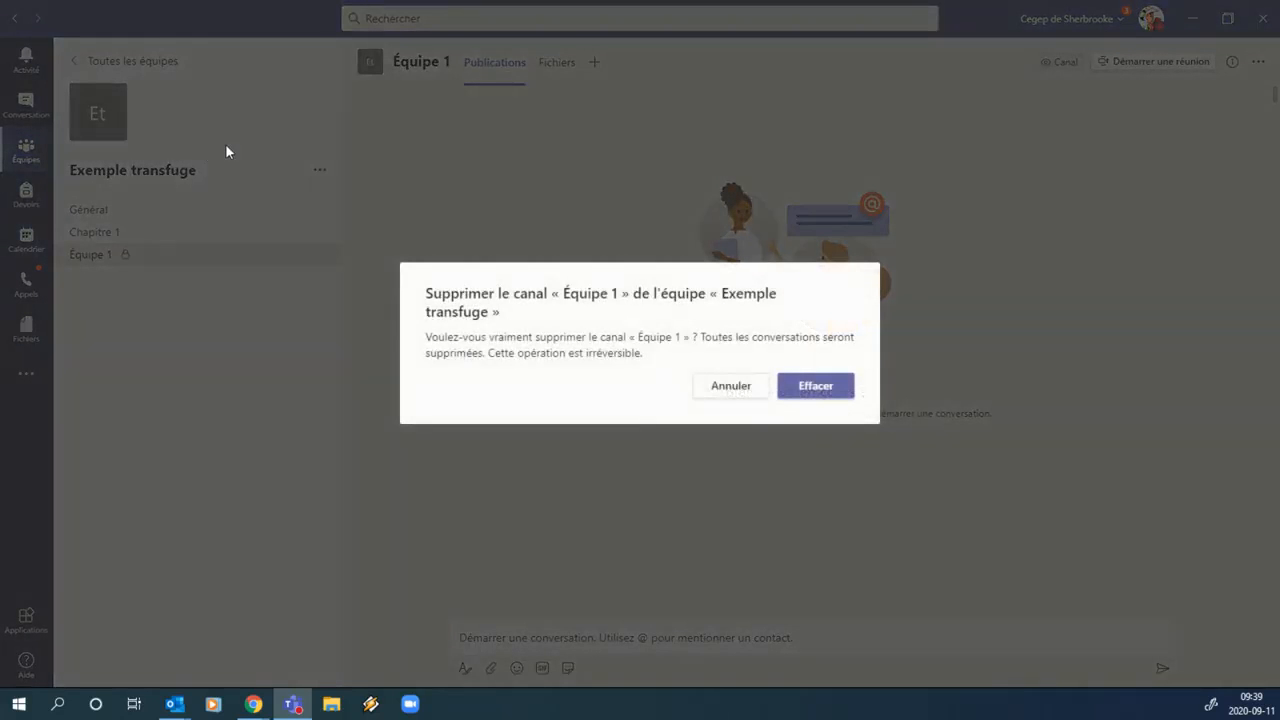
click(790, 386)
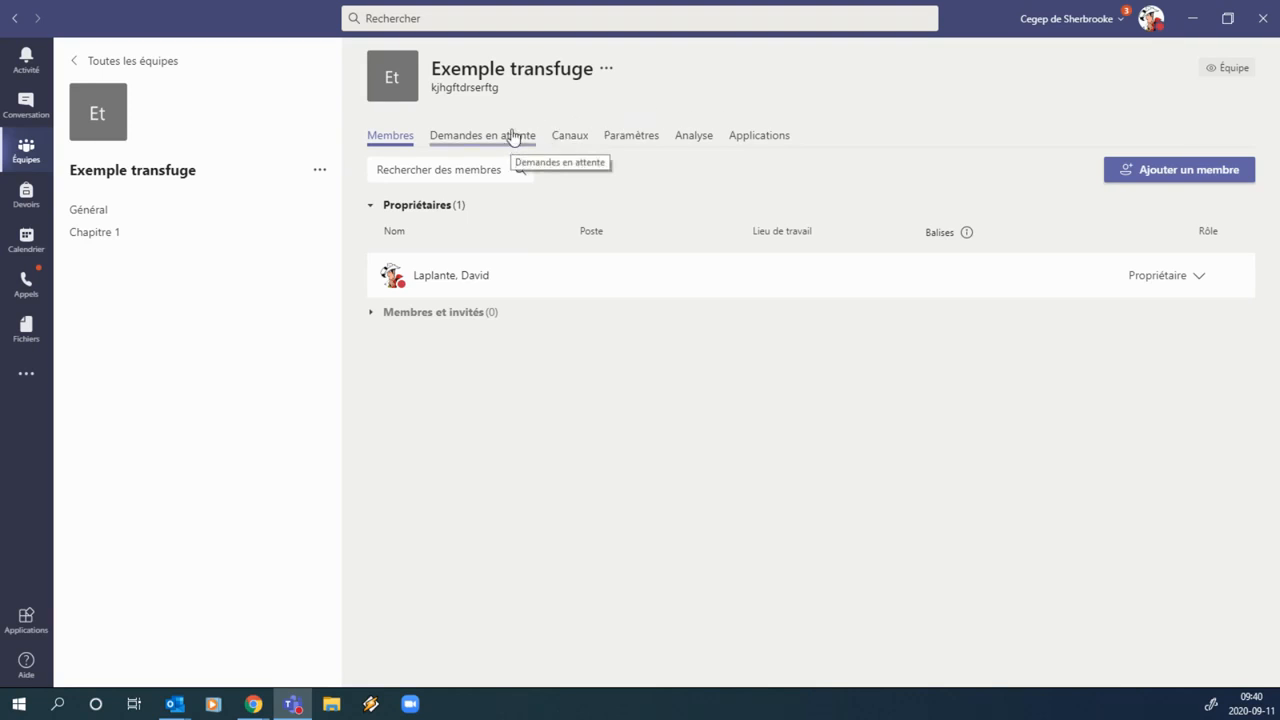
- Generate a team code in the settings of the Exemple transfuge team
click(631, 136)
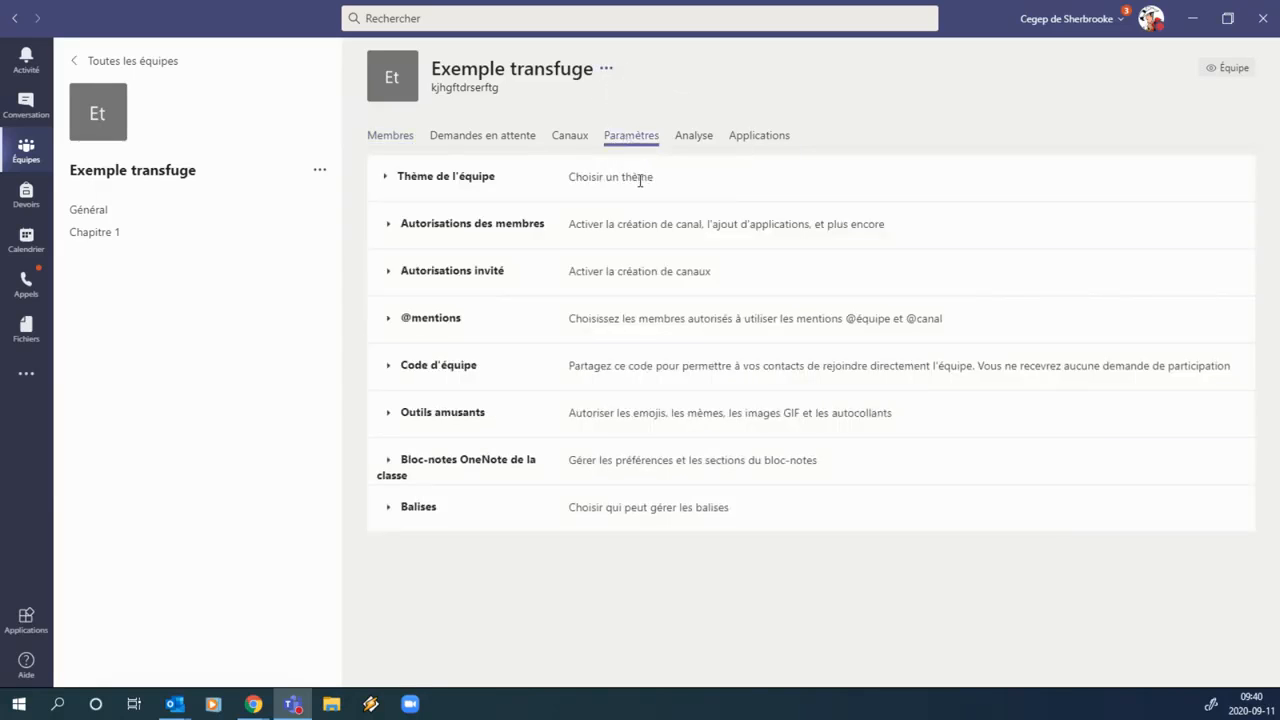
click(472, 370)
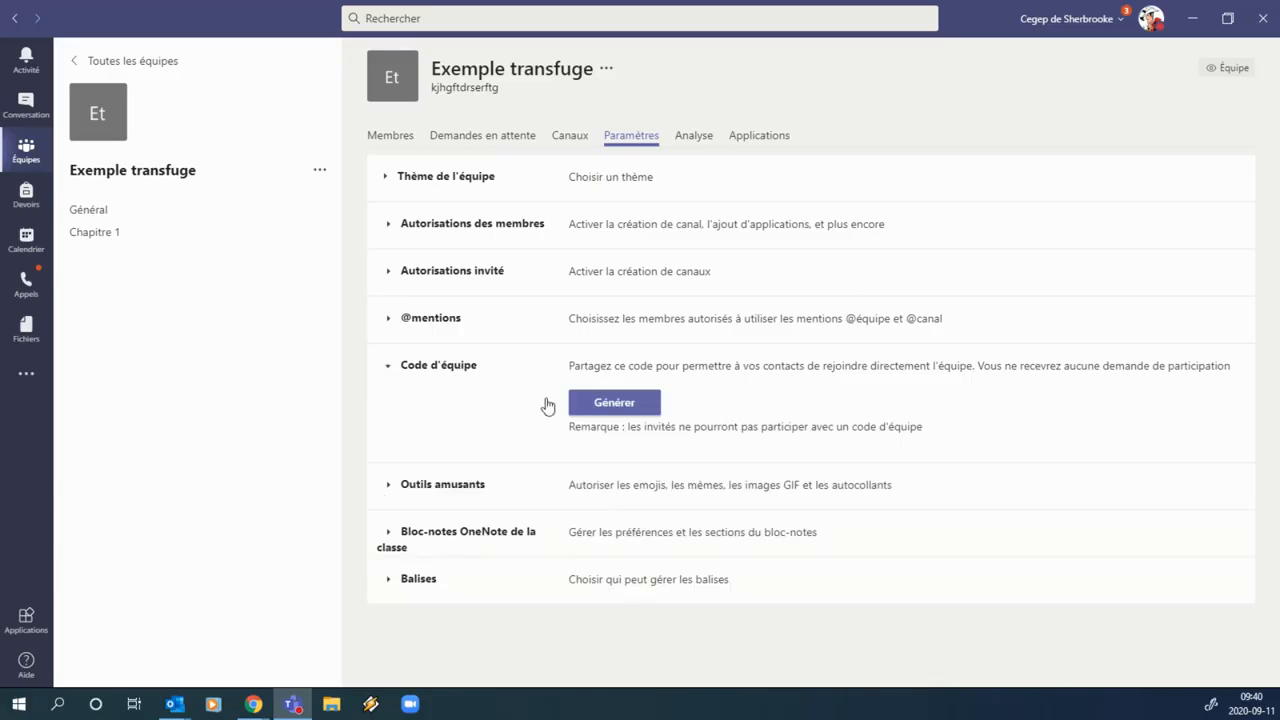
click(640, 404)
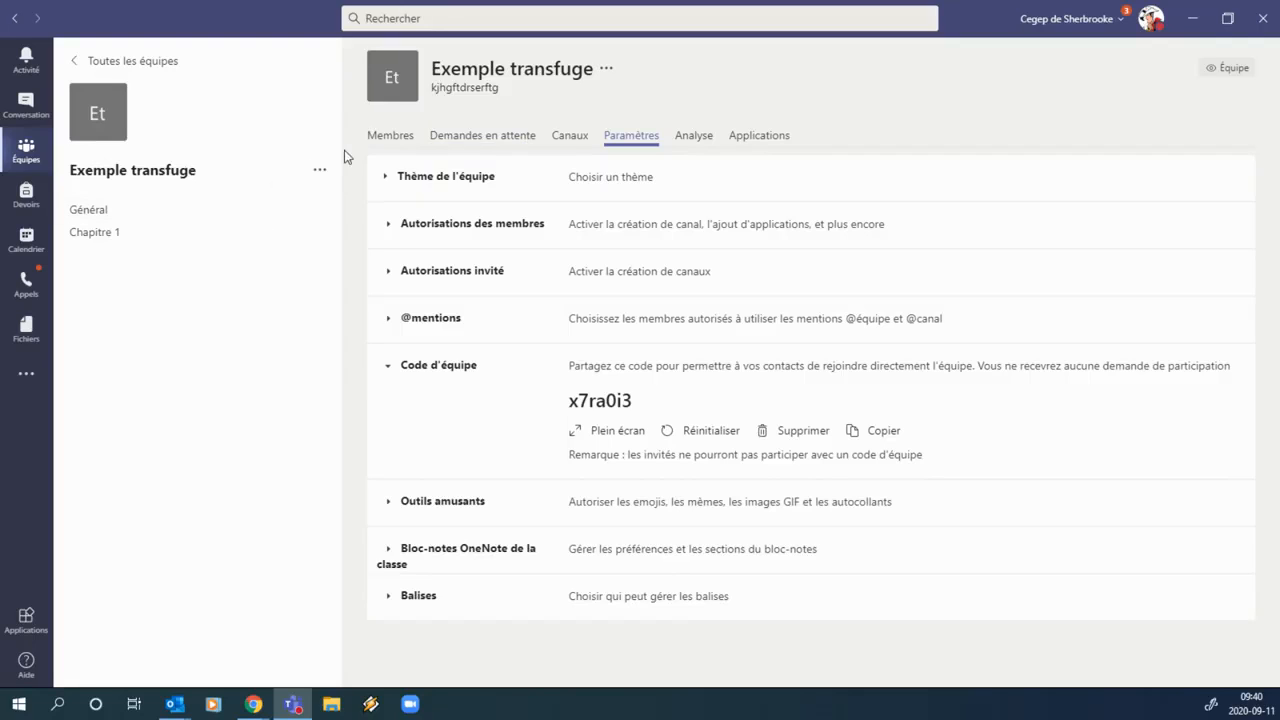
- Return to the Exemple transfuge team code, show it in full screen, and copy it after leaving that view
click(607, 69)
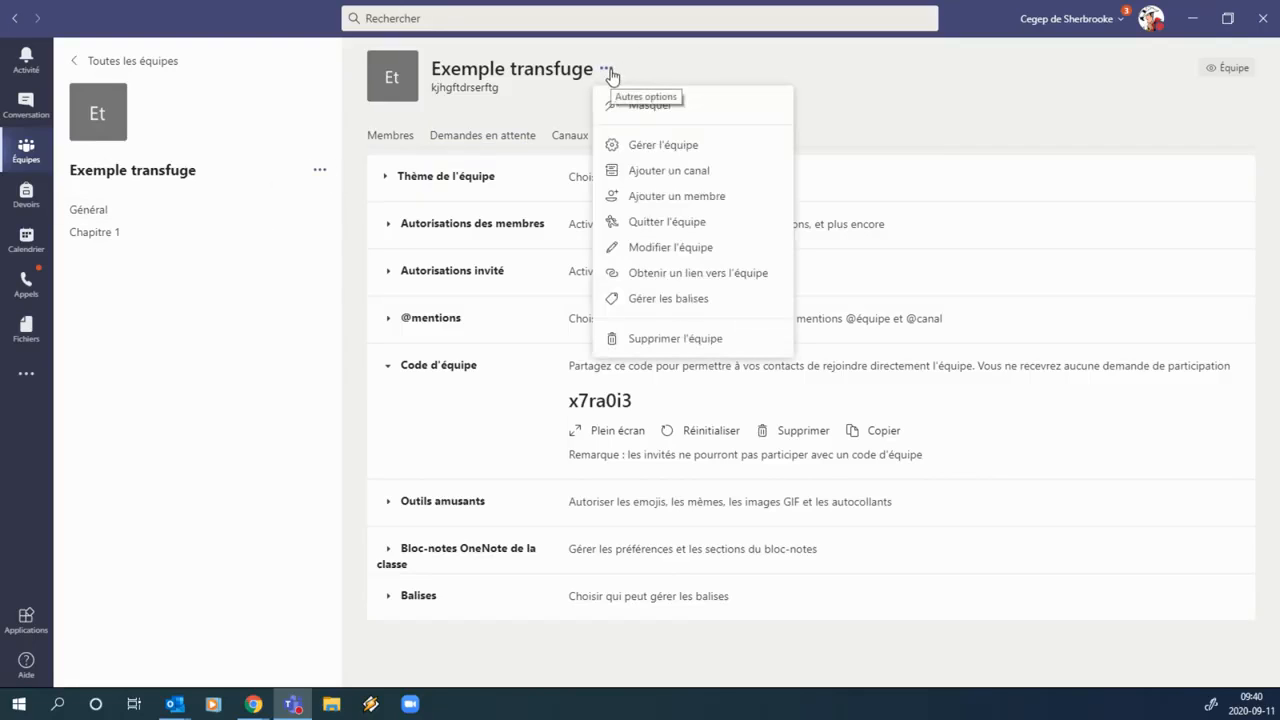
click(657, 146)
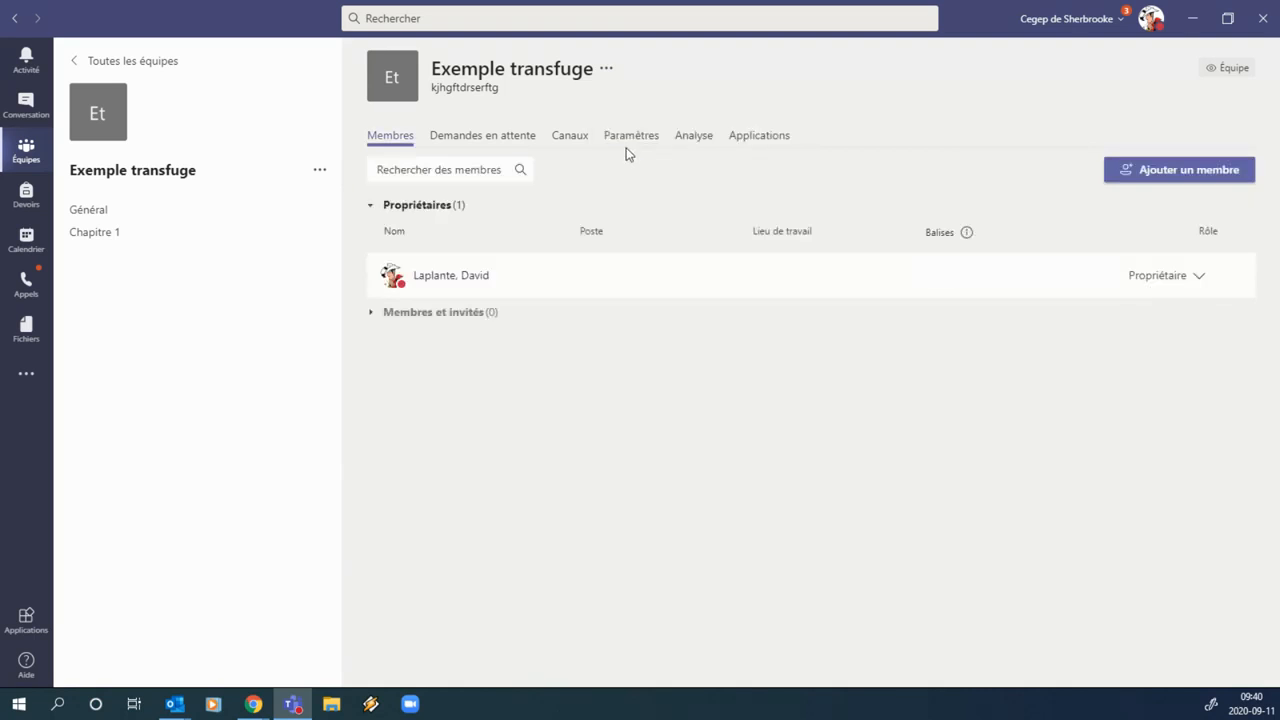
click(630, 139)
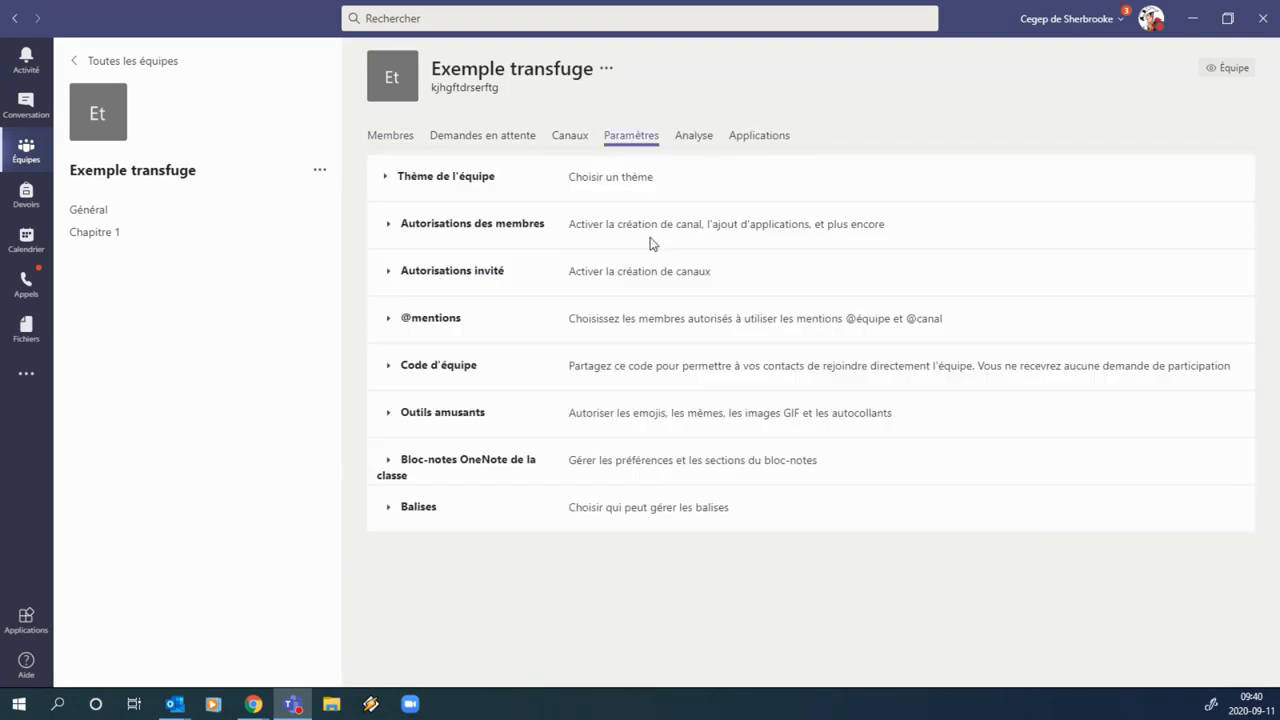
click(458, 370)
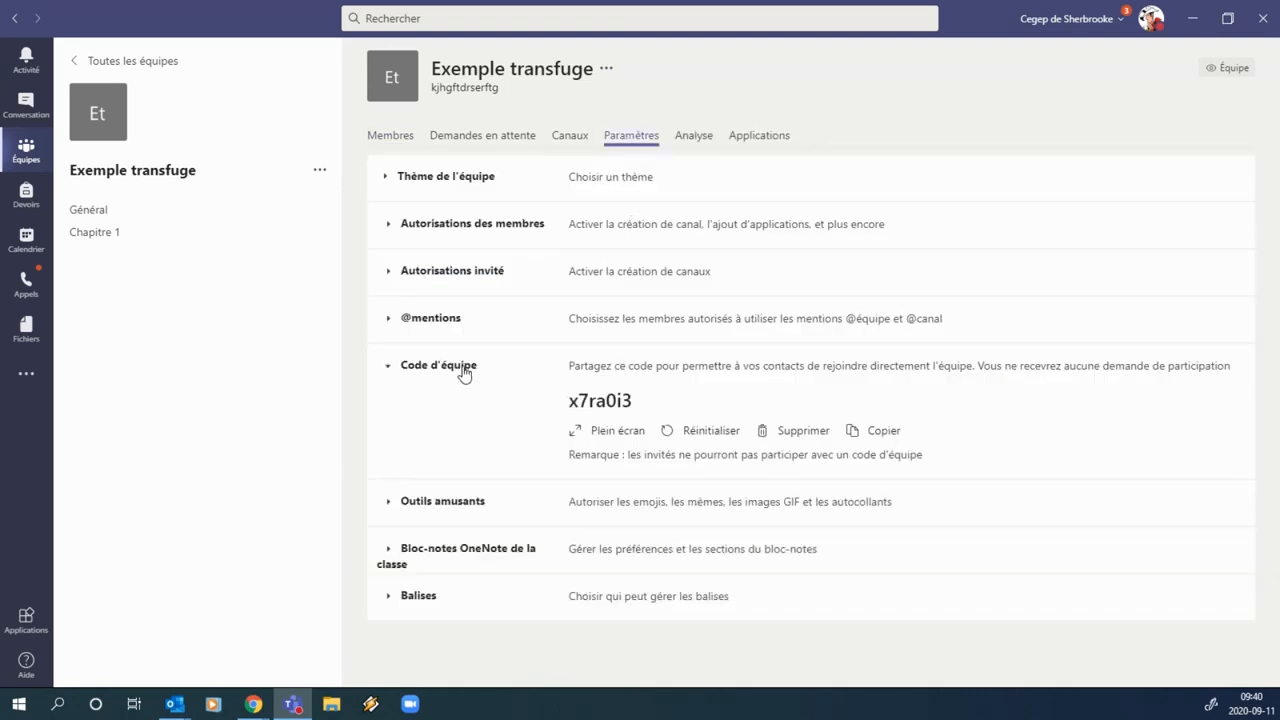
click(590, 432)
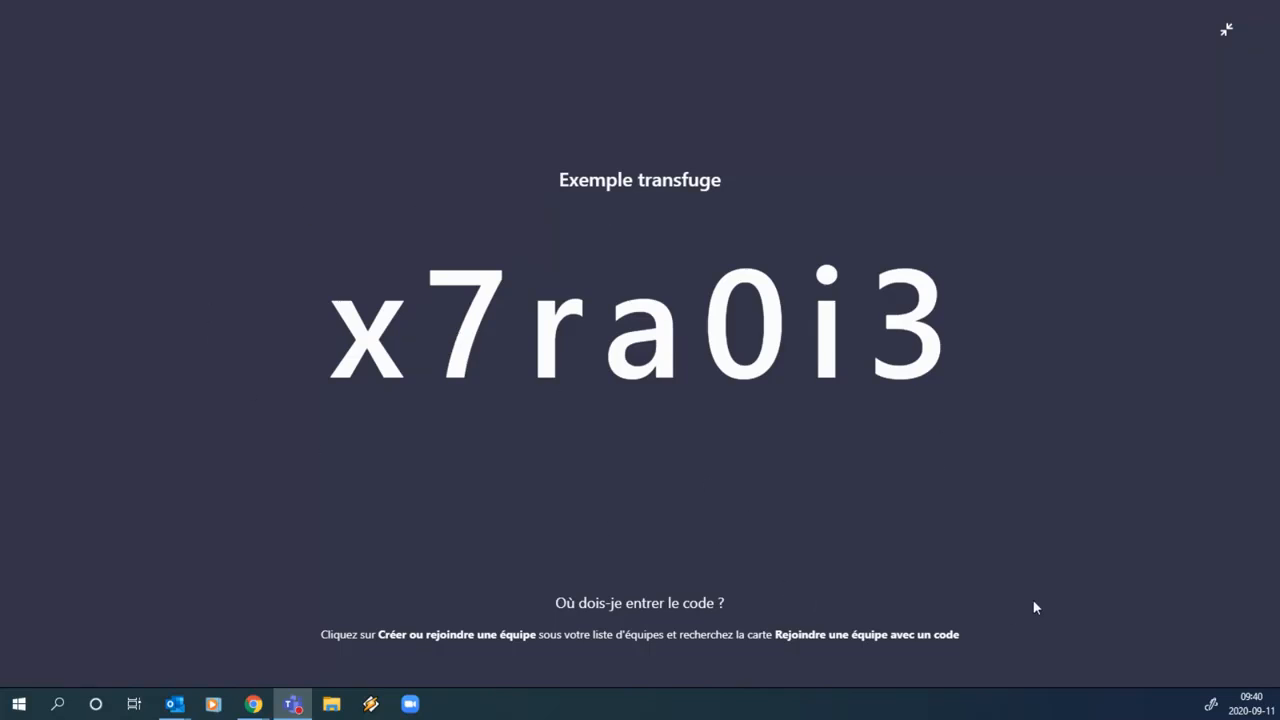
click(1226, 30)
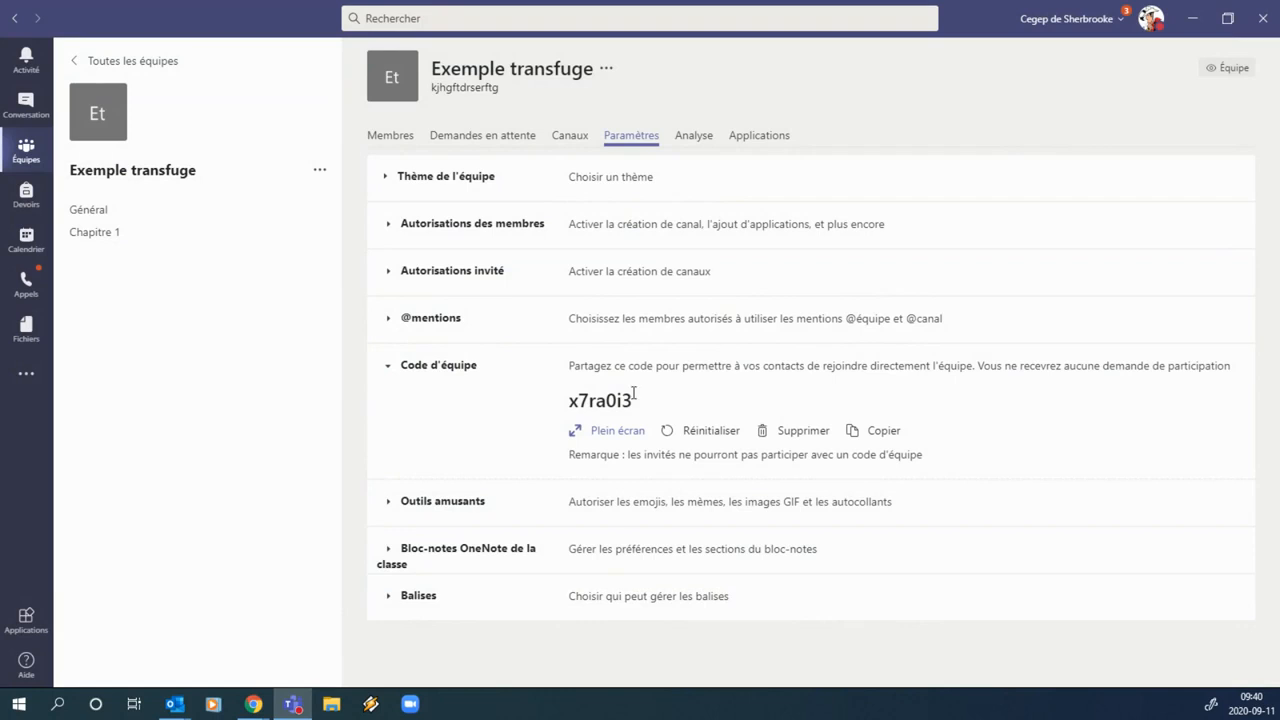
click(875, 432)
- Examine the Général and Chapitre 1 channels, including Chapitre 1's files and the apps offered for a new tab
click(204, 206)
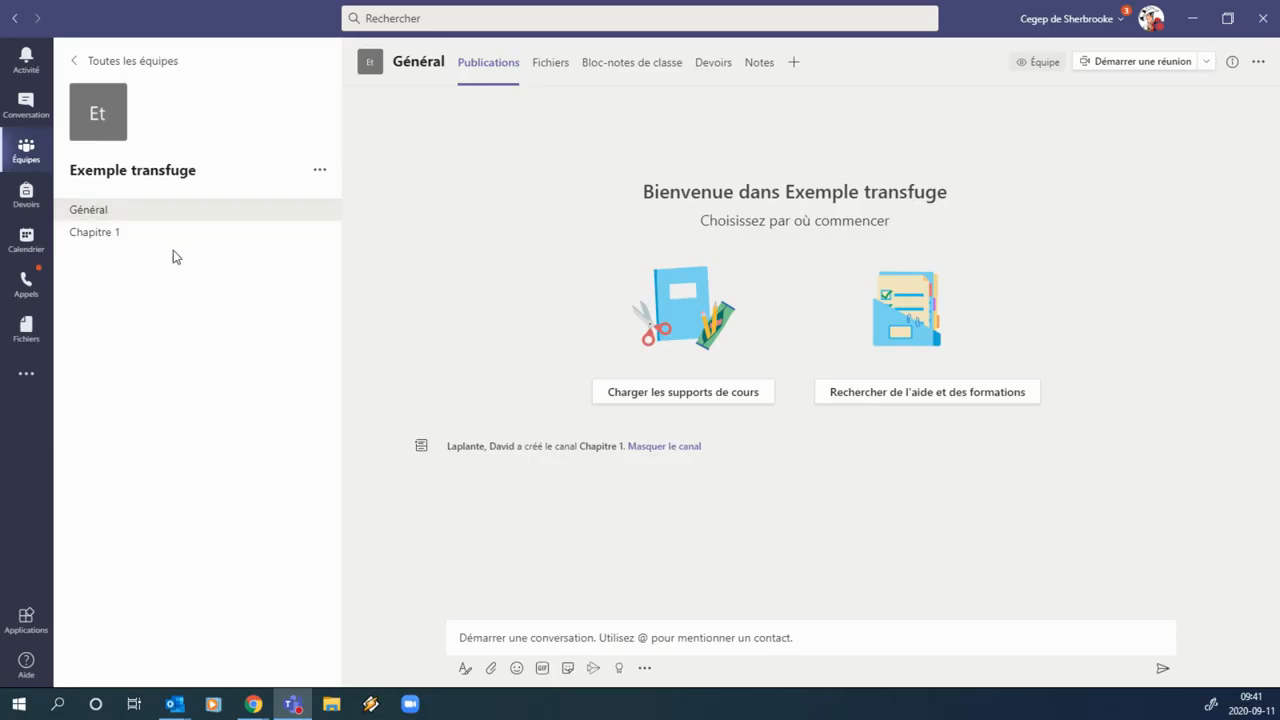
click(110, 236)
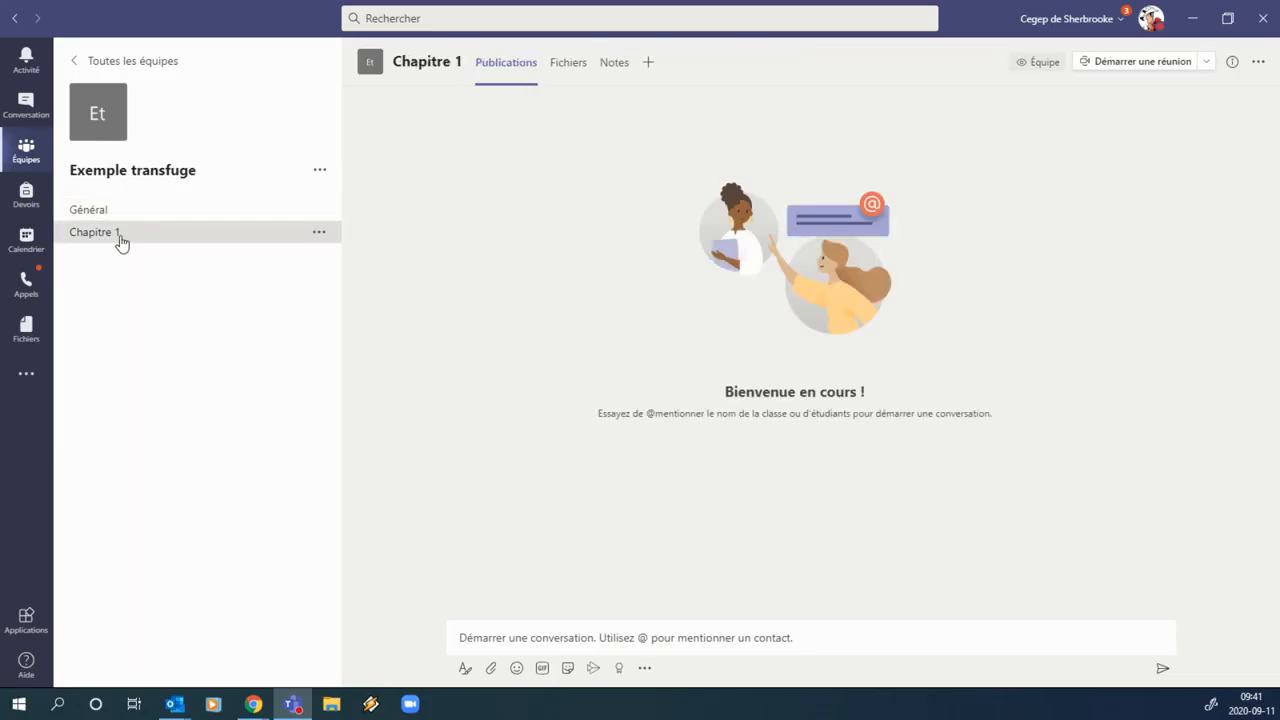
click(584, 93)
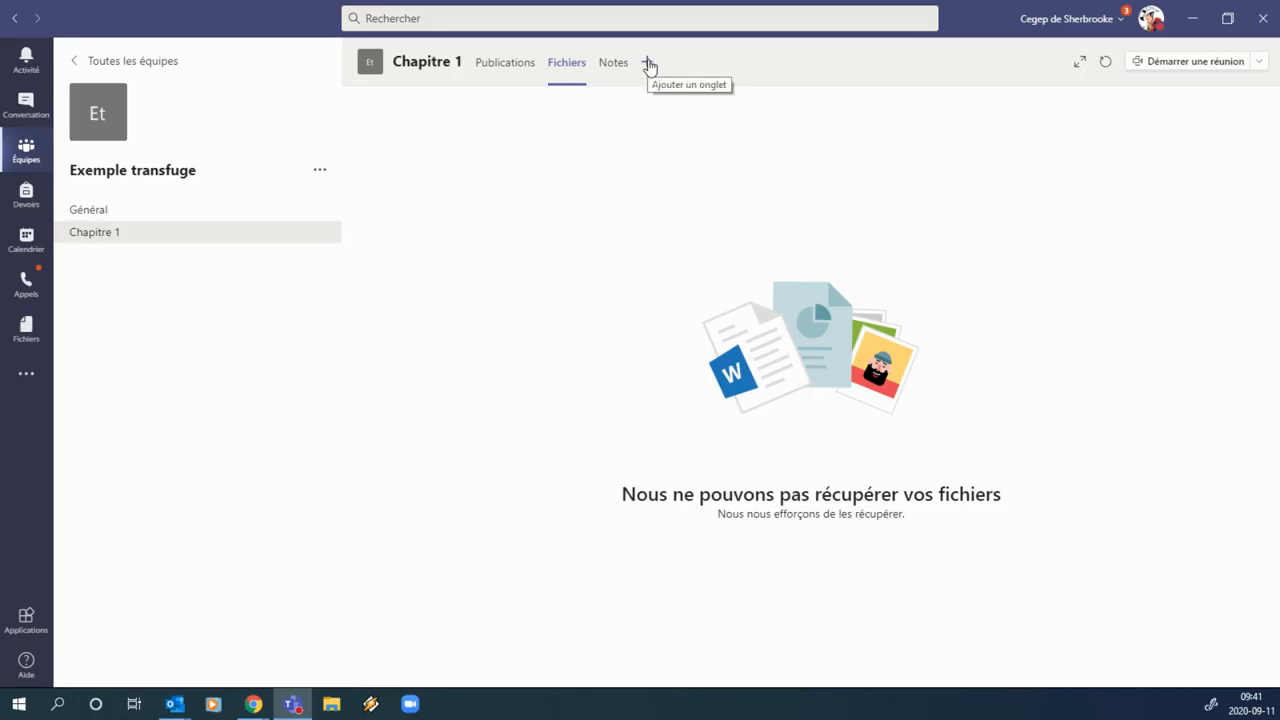
click(647, 62)
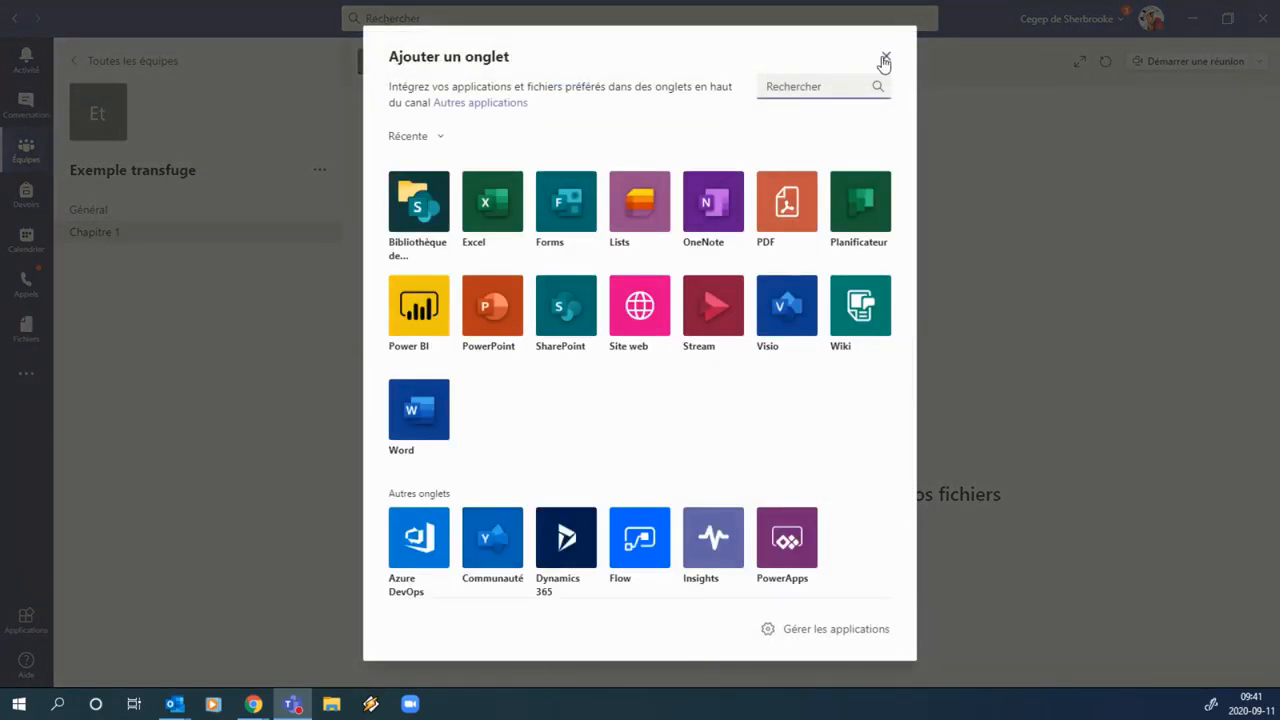
click(884, 56)
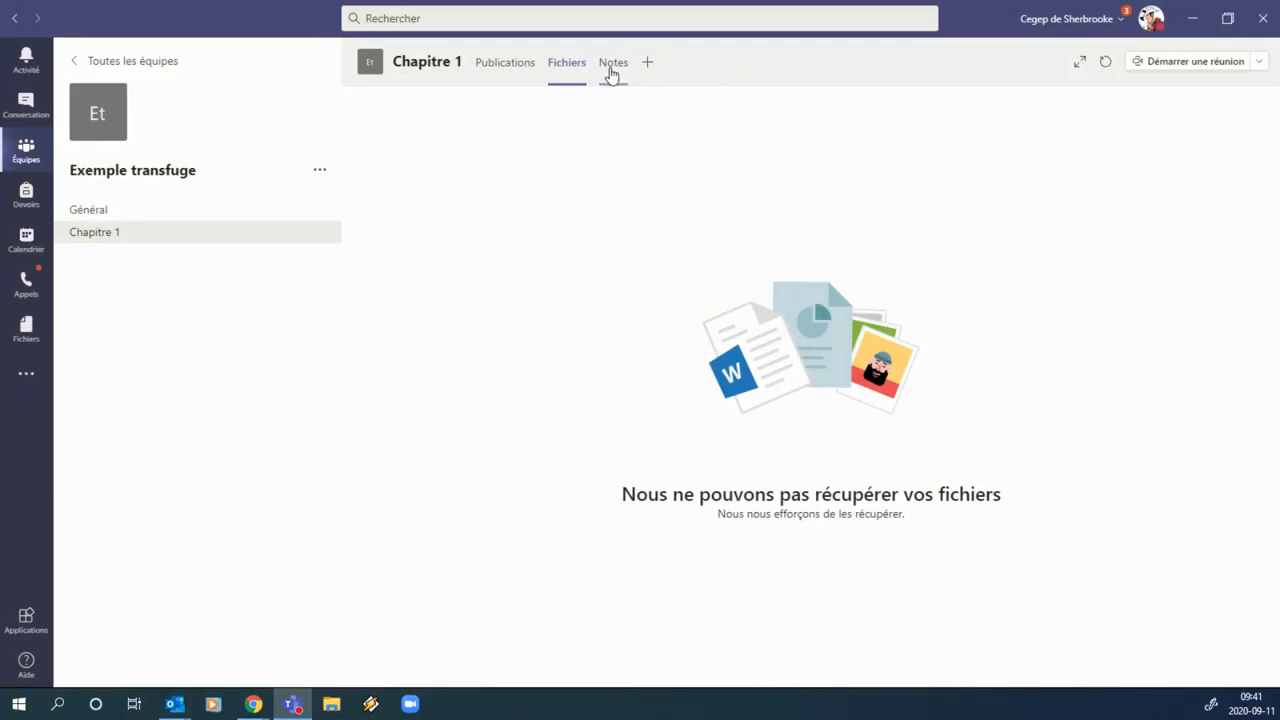
click(517, 75)
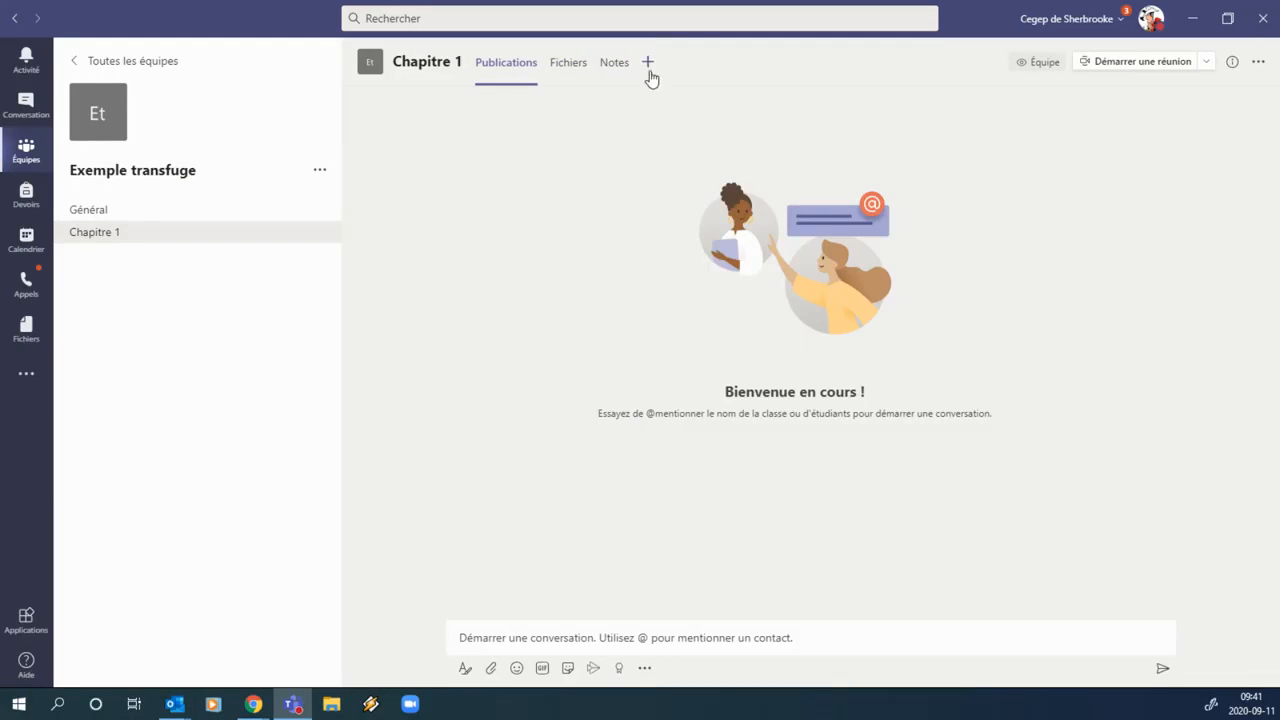
- Compare the Général channel with Chapitre 1 and review the apps that can be added to Chapitre 1 as tabs
click(300, 210)
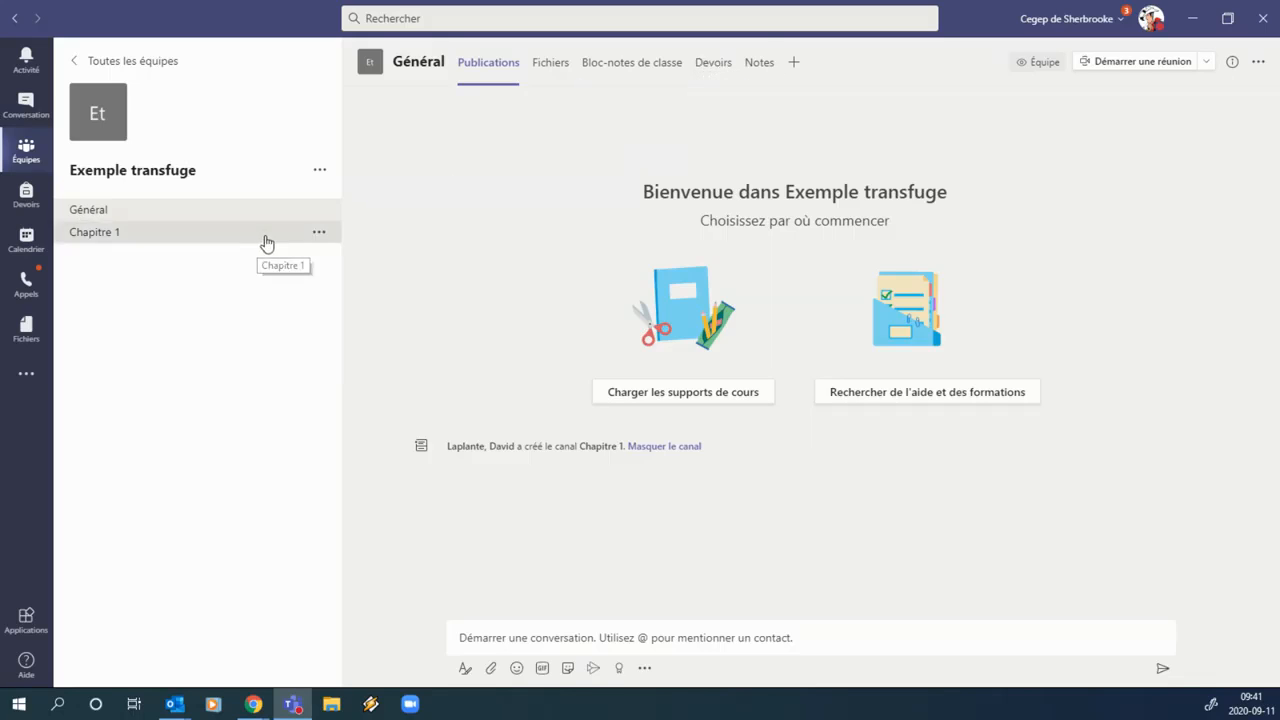
click(266, 240)
click(320, 236)
click(664, 145)
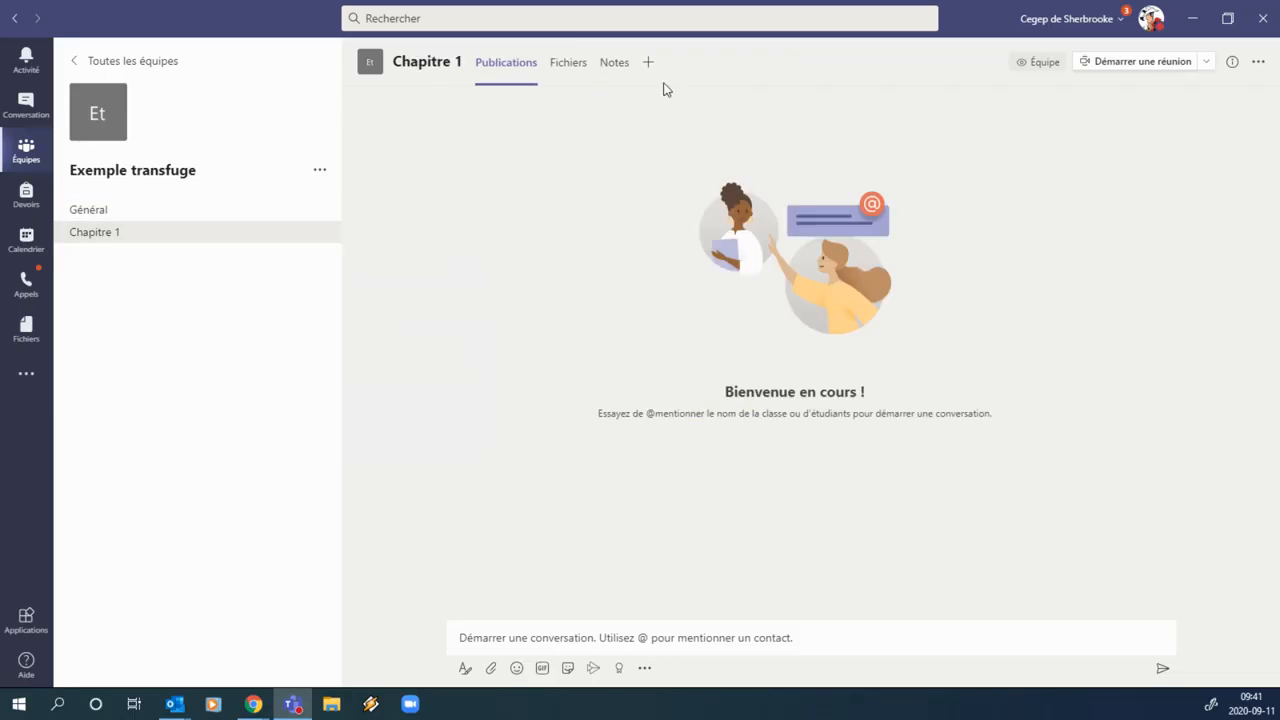
click(648, 63)
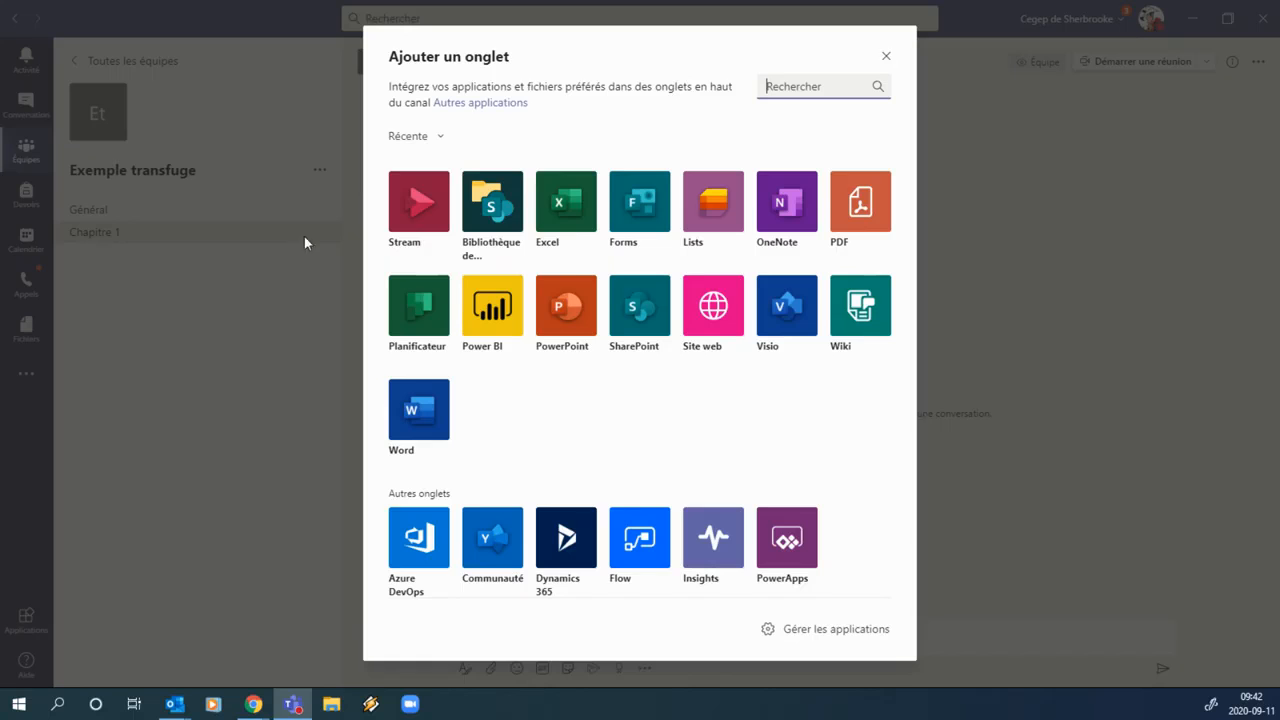
click(204, 212)
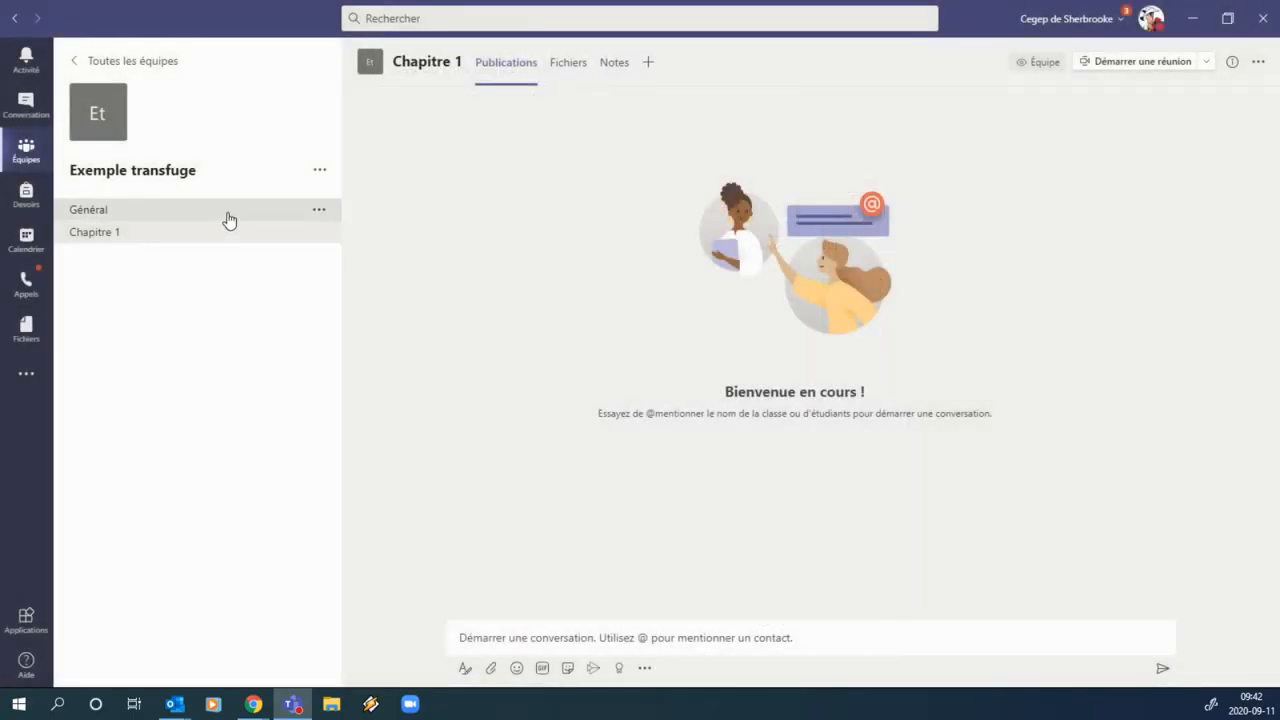
- Open the selection of apps for adding a tab to the Général channel
click(229, 220)
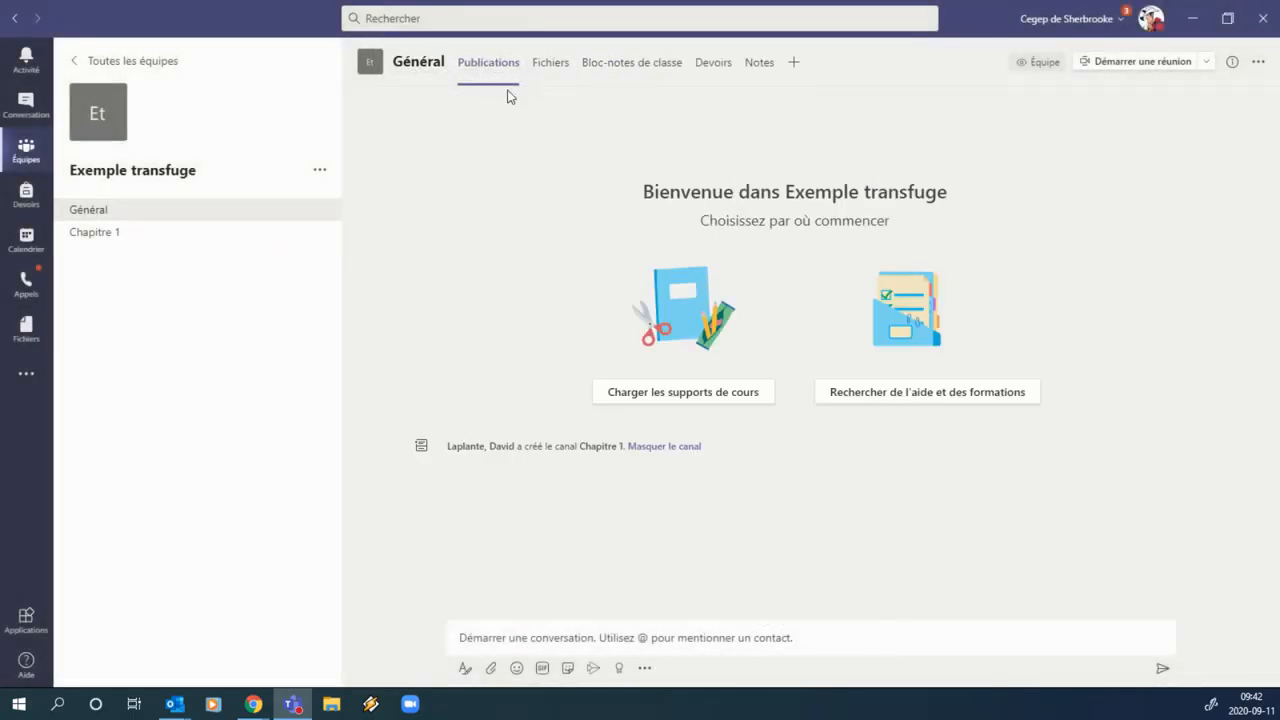
click(793, 63)
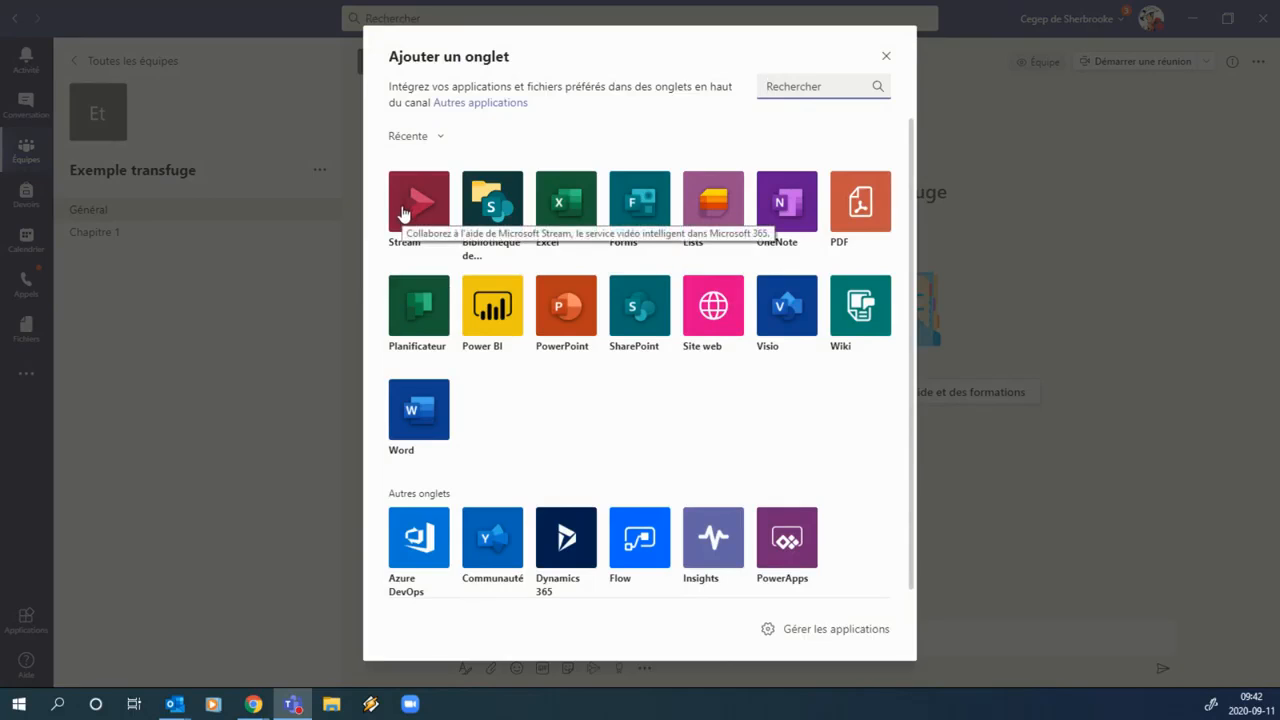